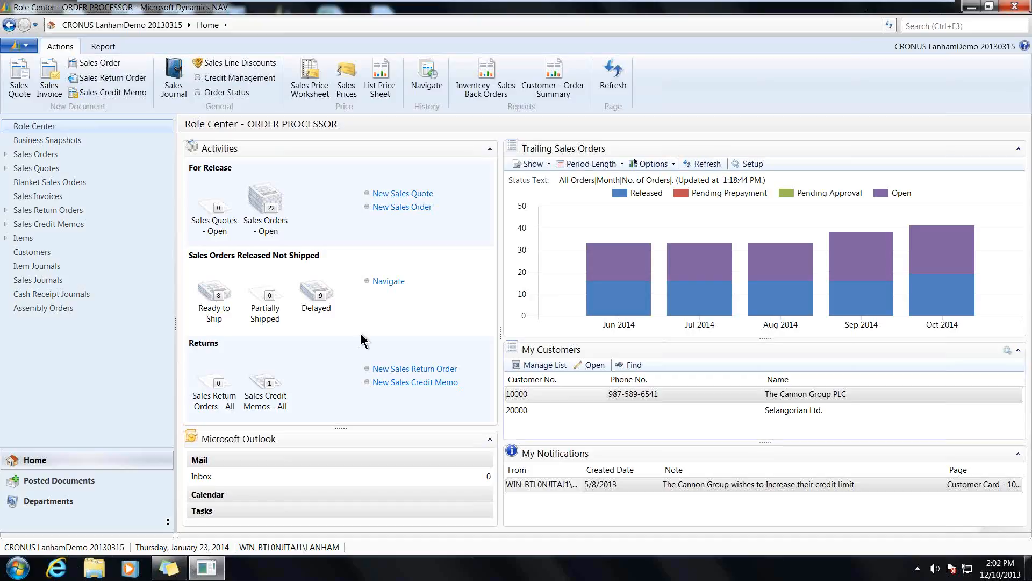
- Open the item card of CABLE-EF-SS-4.0 from the Cable view of the item list
left_click(6, 238)
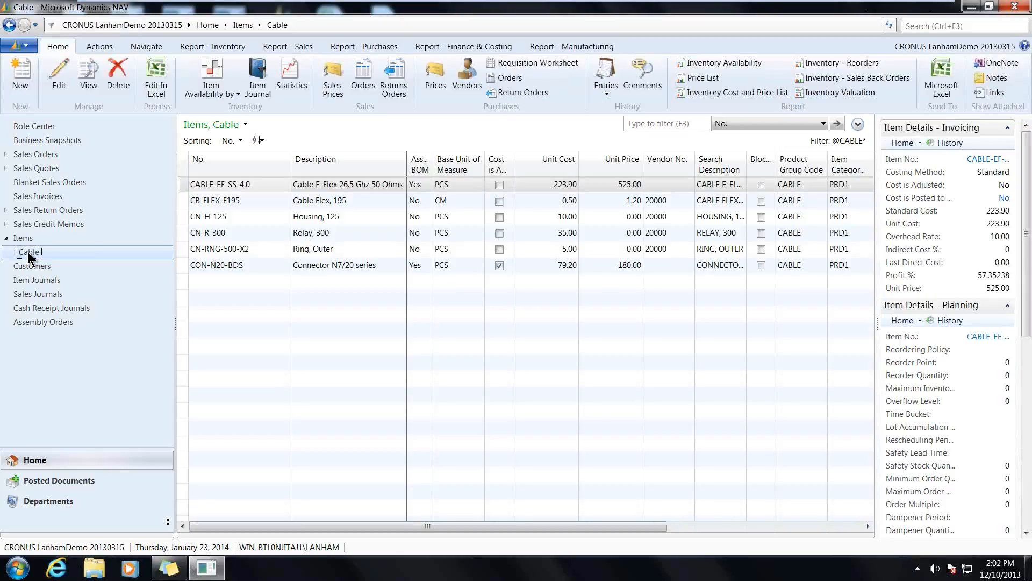
left_click(183, 188)
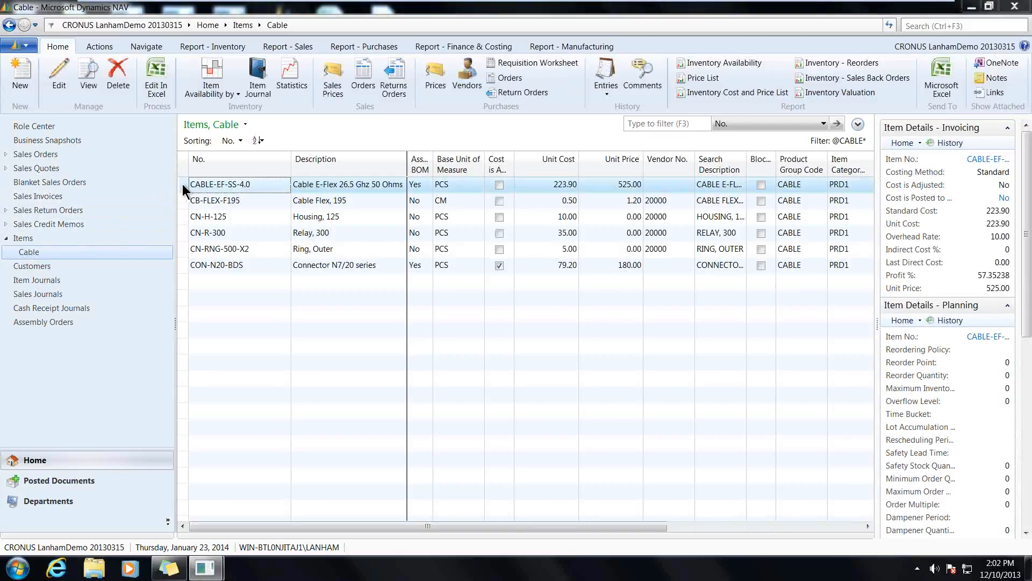
double_click(184, 188)
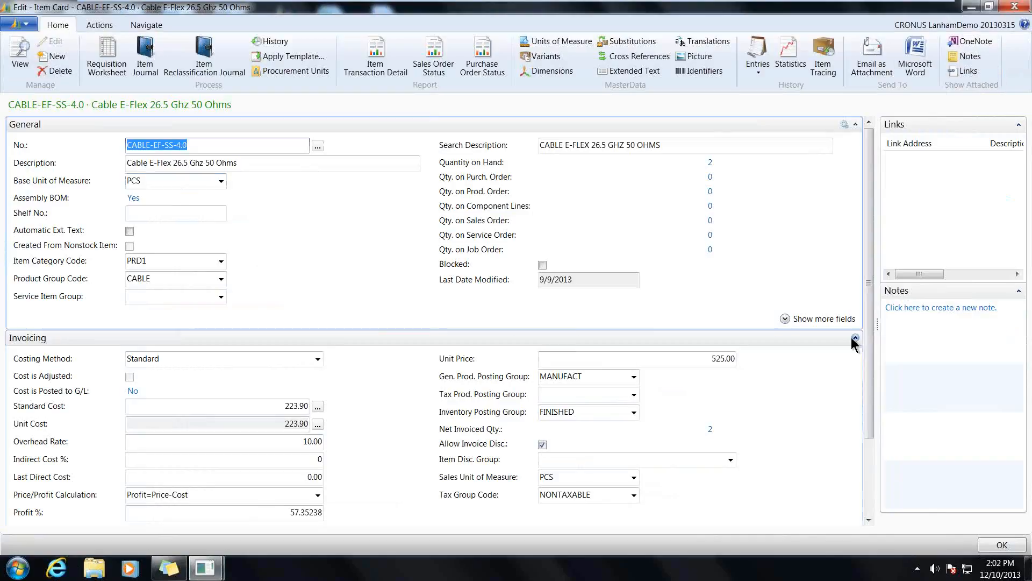
- Collapse the item card's invoicing details and review the available Replenishment System and Assembly Policy options in its replenishment details
left_click(851, 337)
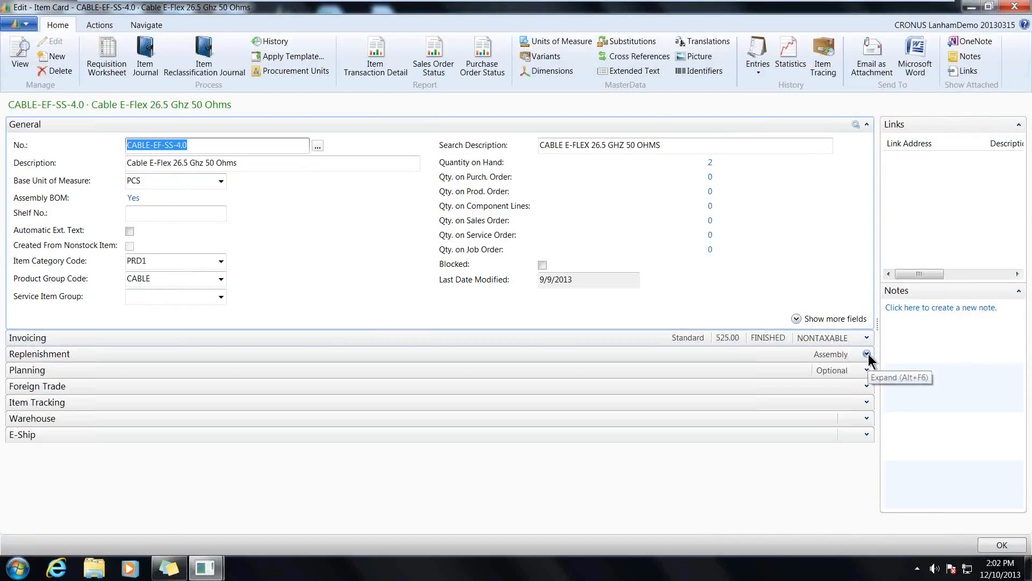
left_click(867, 355)
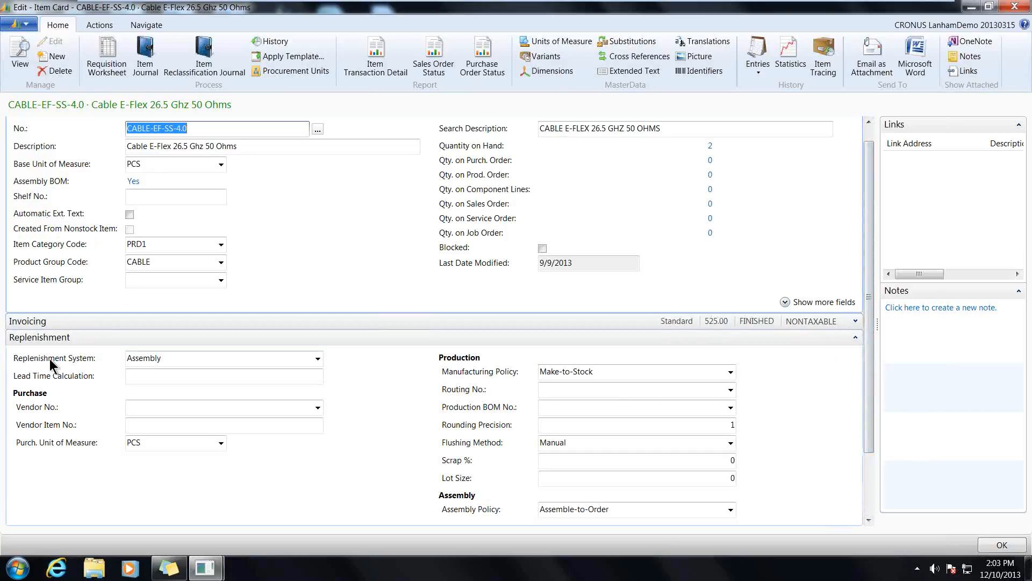
left_click(318, 359)
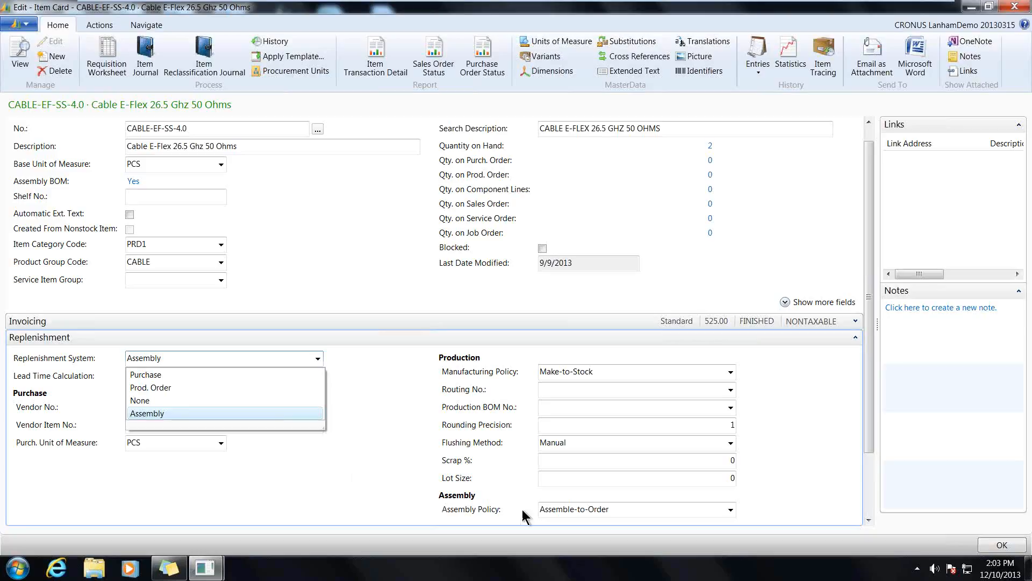
left_click(731, 510)
left_click(731, 510)
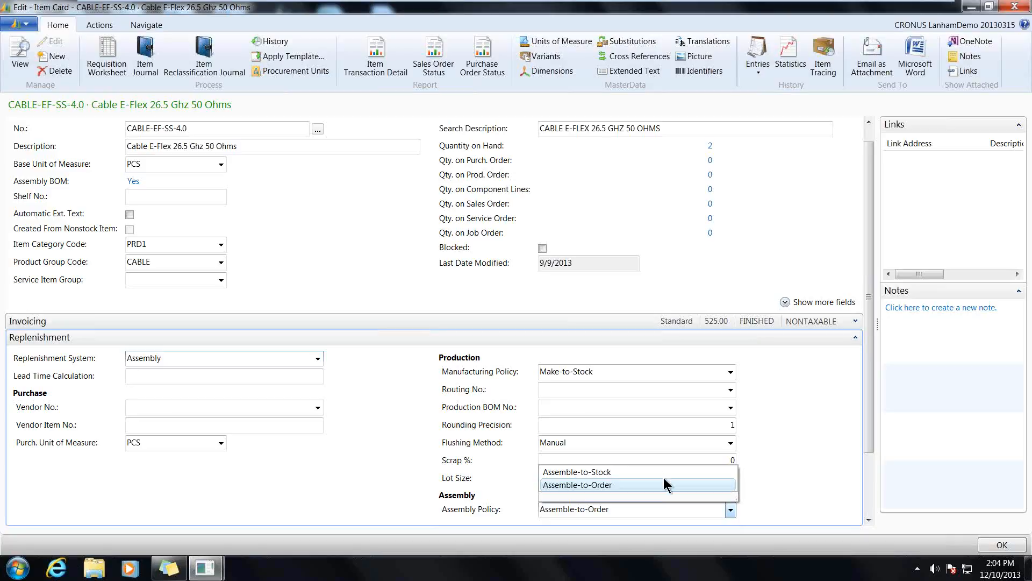
- Review the components in the Assembly BOM of CABLE-EF-SS-4.0 and close it
left_click(146, 23)
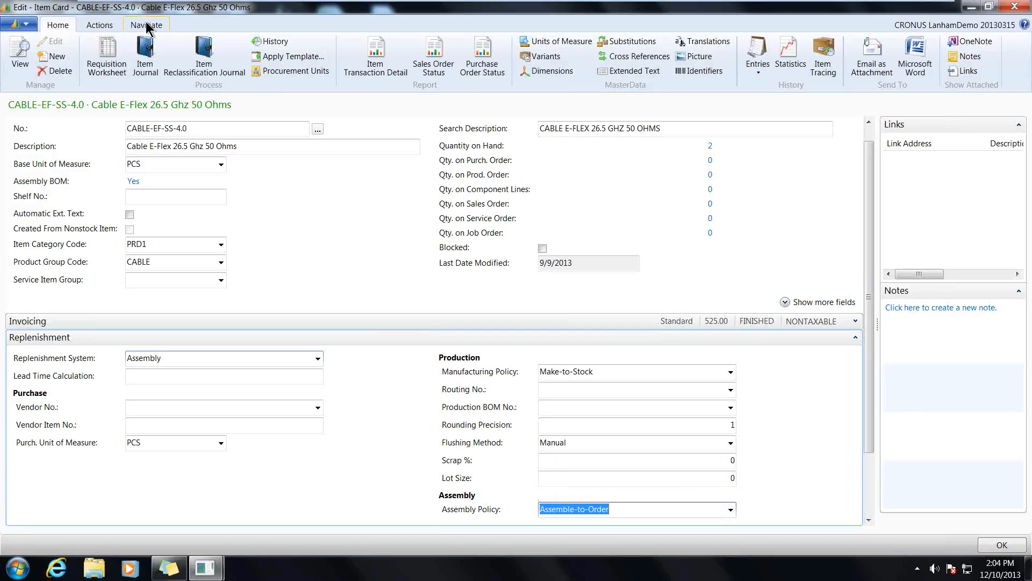
left_click(146, 28)
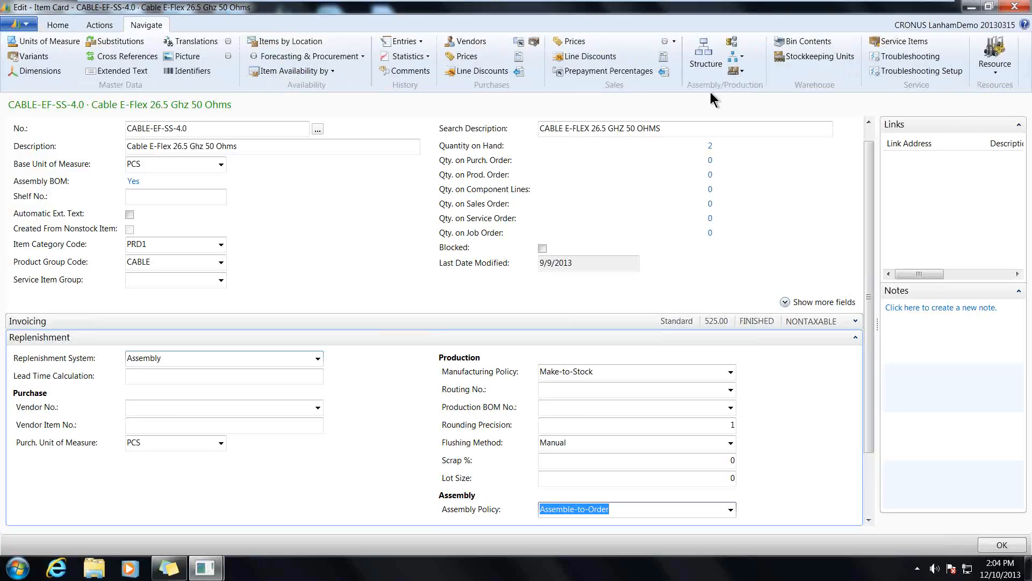
left_click(742, 60)
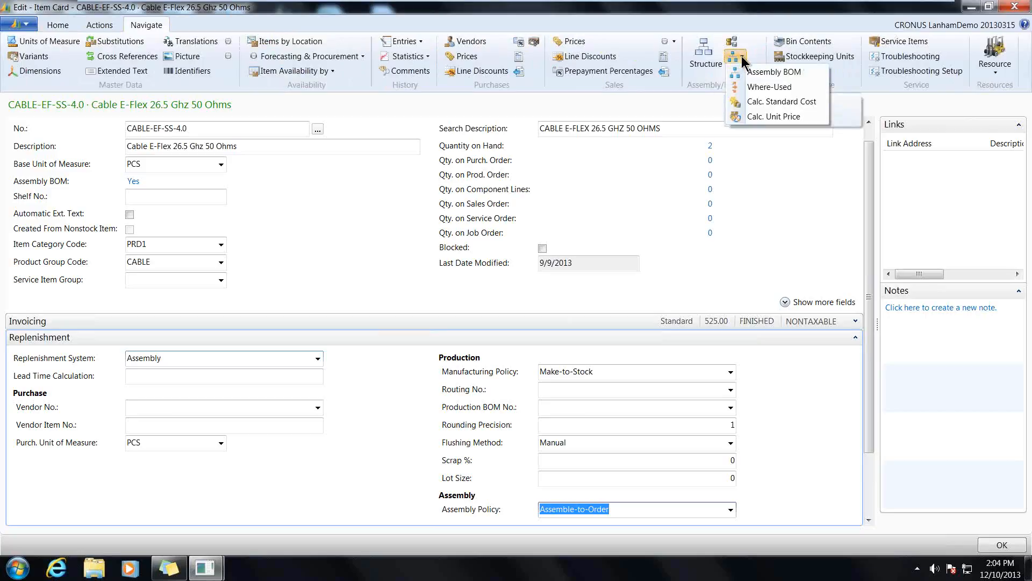
left_click(781, 75)
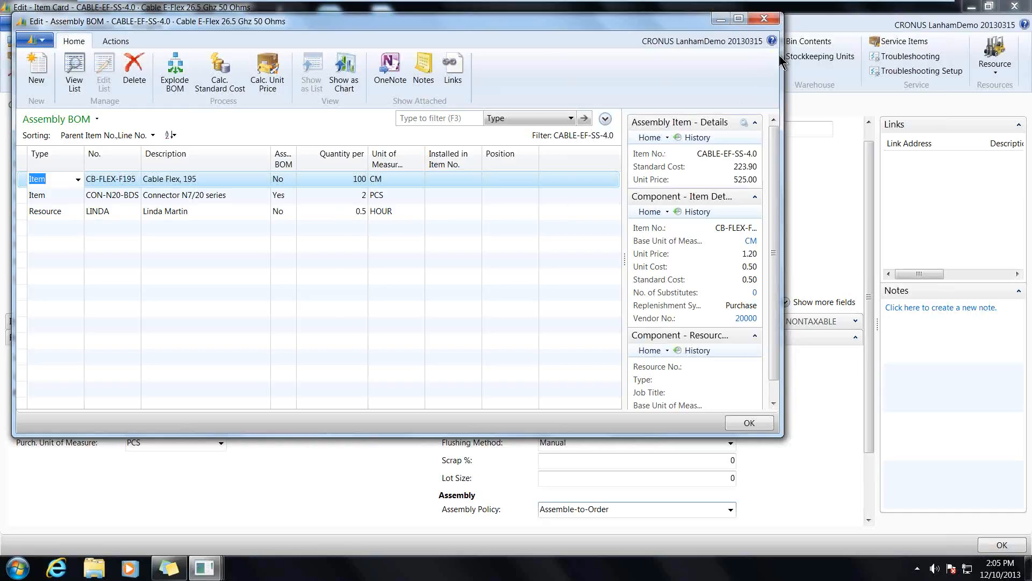
left_click(764, 20)
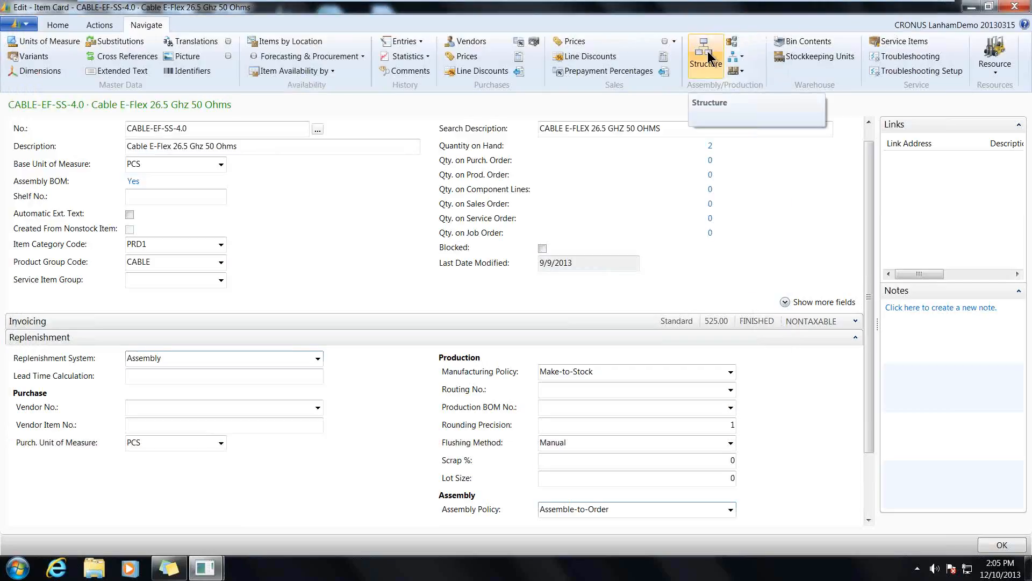
- Inspect the BOM structure of CABLE-EF-SS-4.0 with its Connector N7/20 series subassembly expanded, and return to the item list
left_click(709, 53)
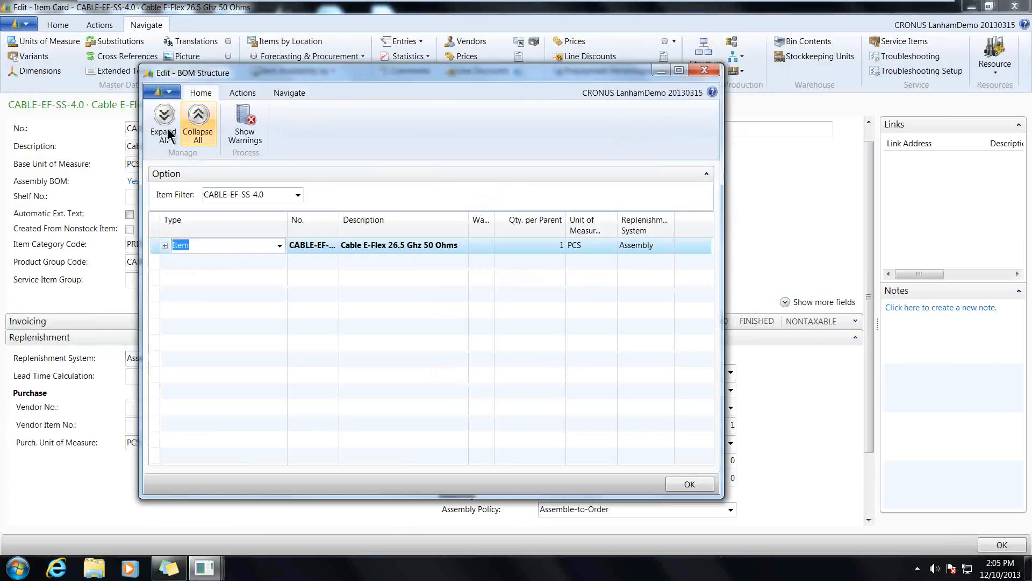
left_click(165, 246)
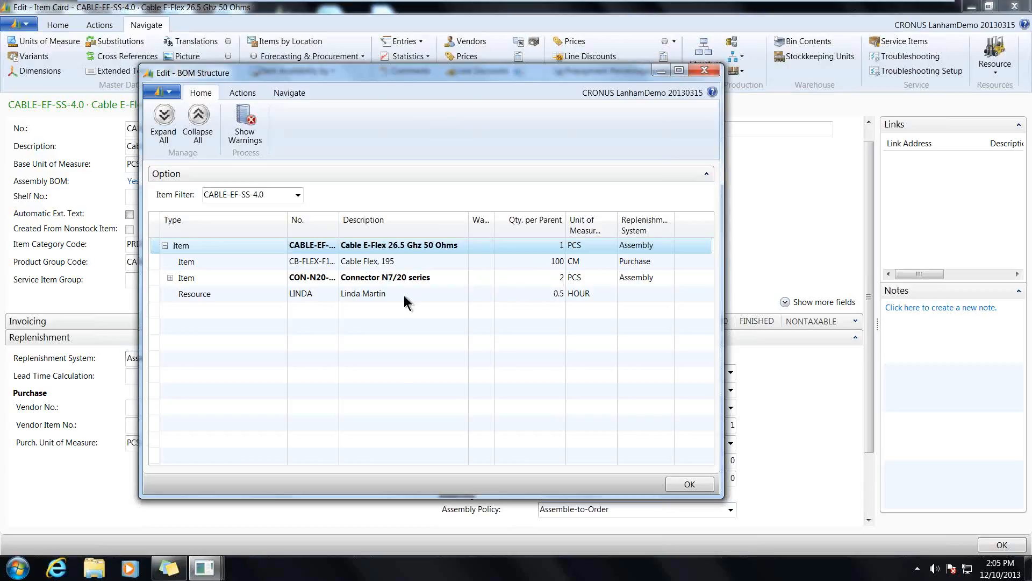
left_click(170, 278)
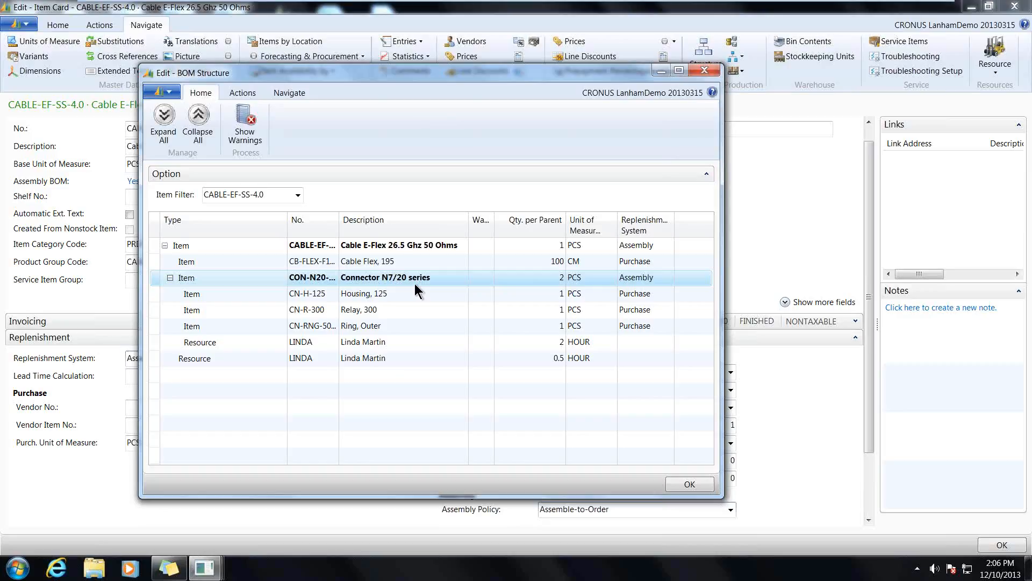
left_click(704, 71)
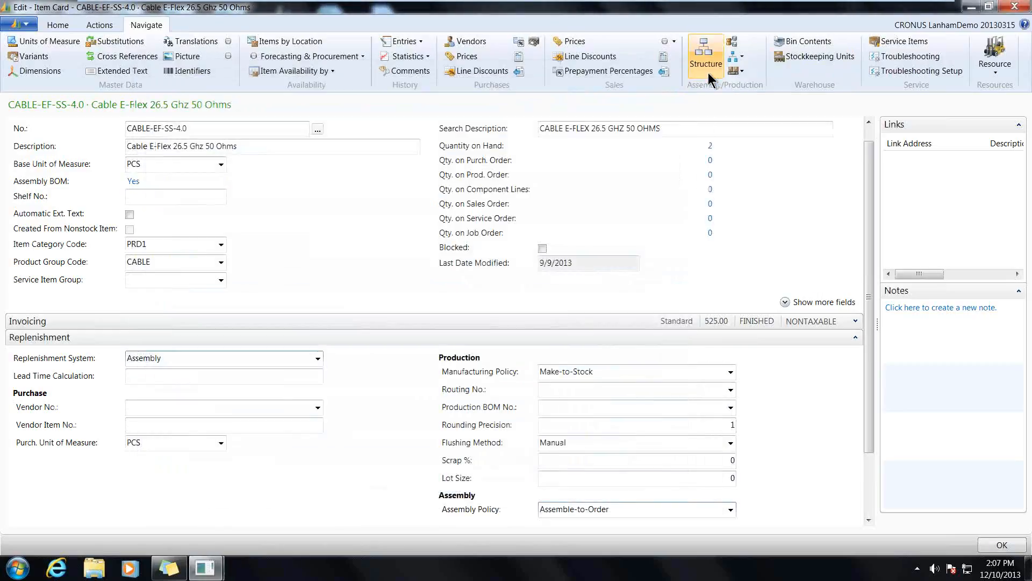
left_click(1014, 7)
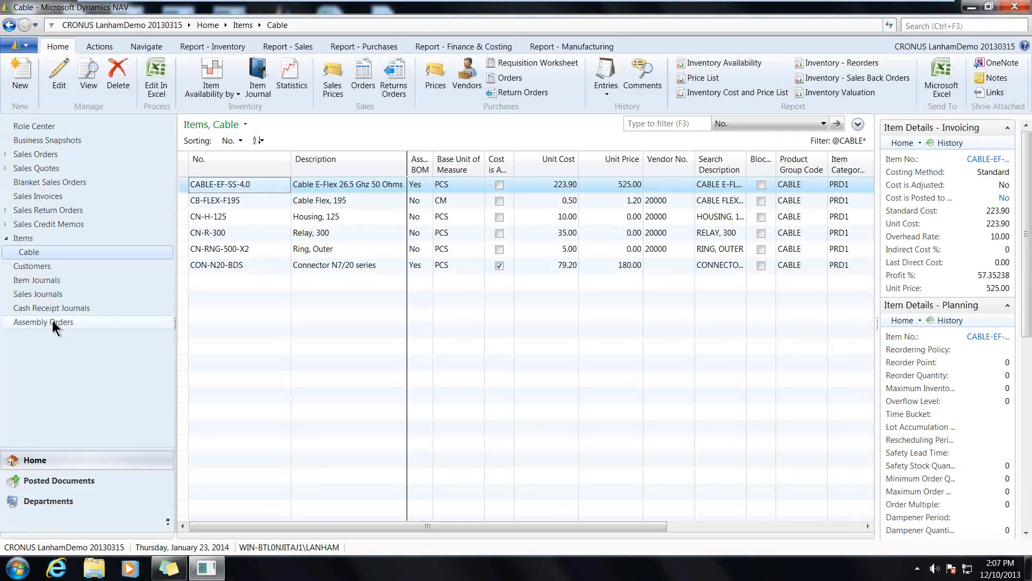
- Create a new assembly order for item CON-N20-BDS with a quantity of 20
left_click(52, 321)
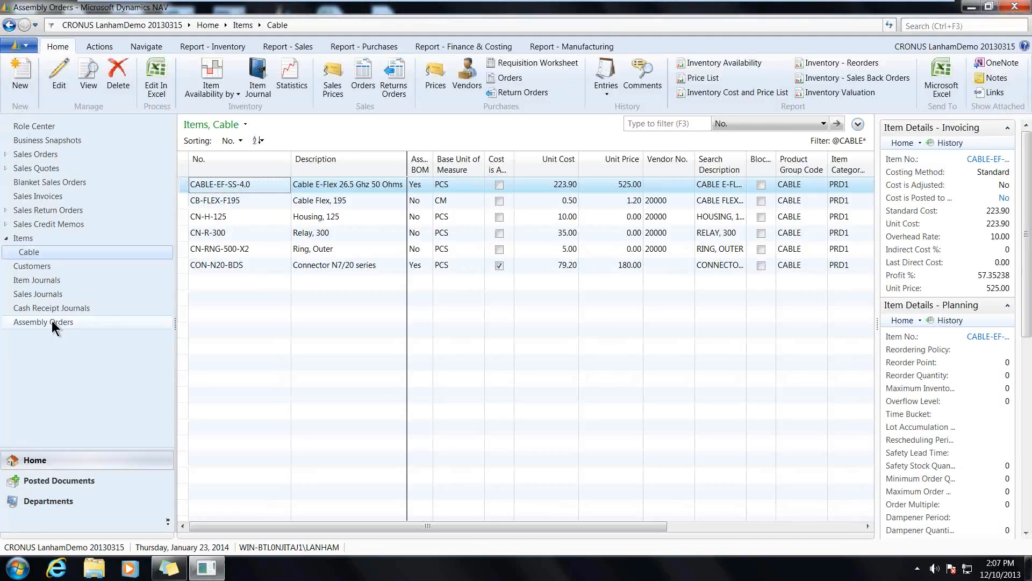
left_click(20, 78)
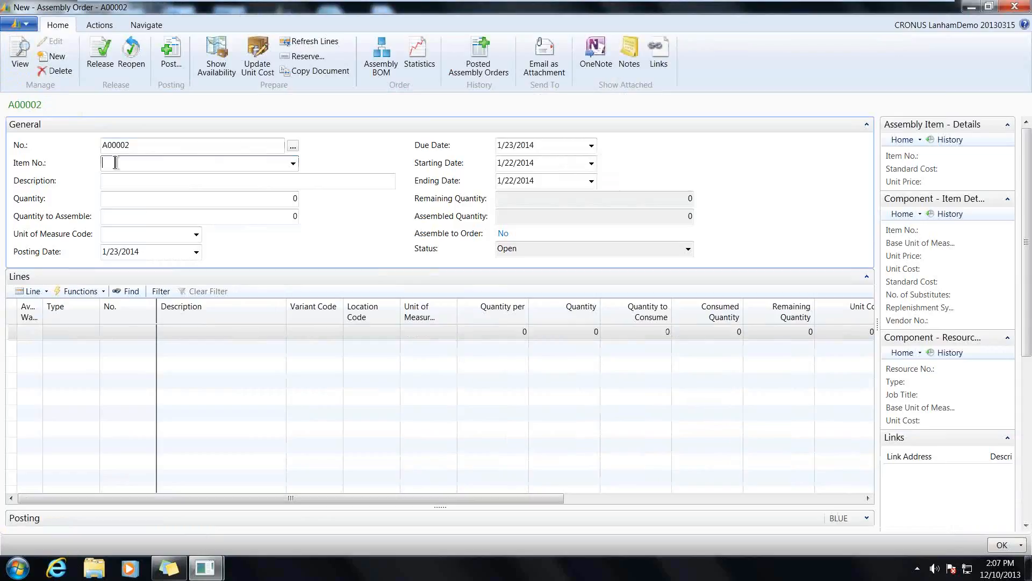
type("con")
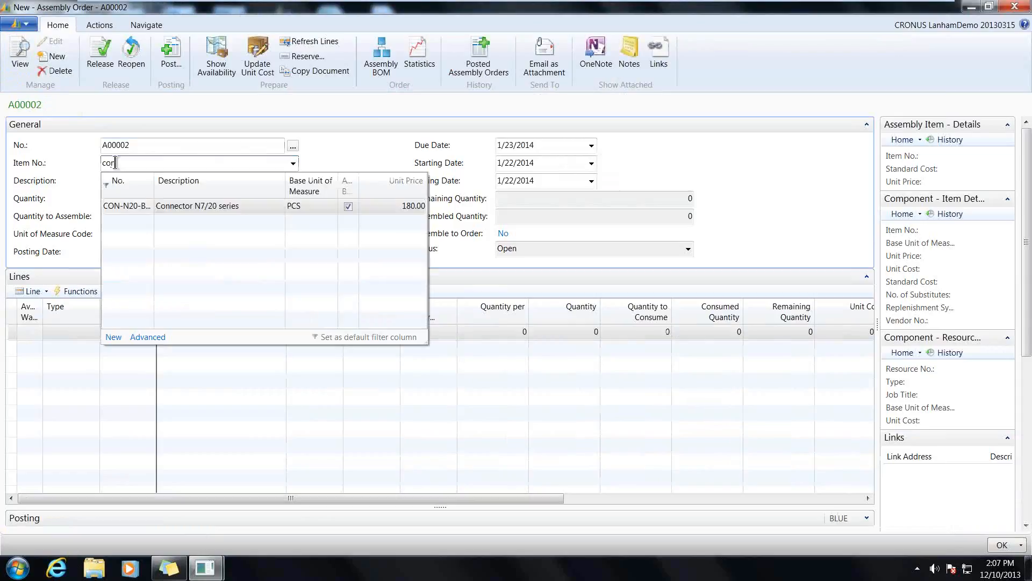
left_click(128, 206)
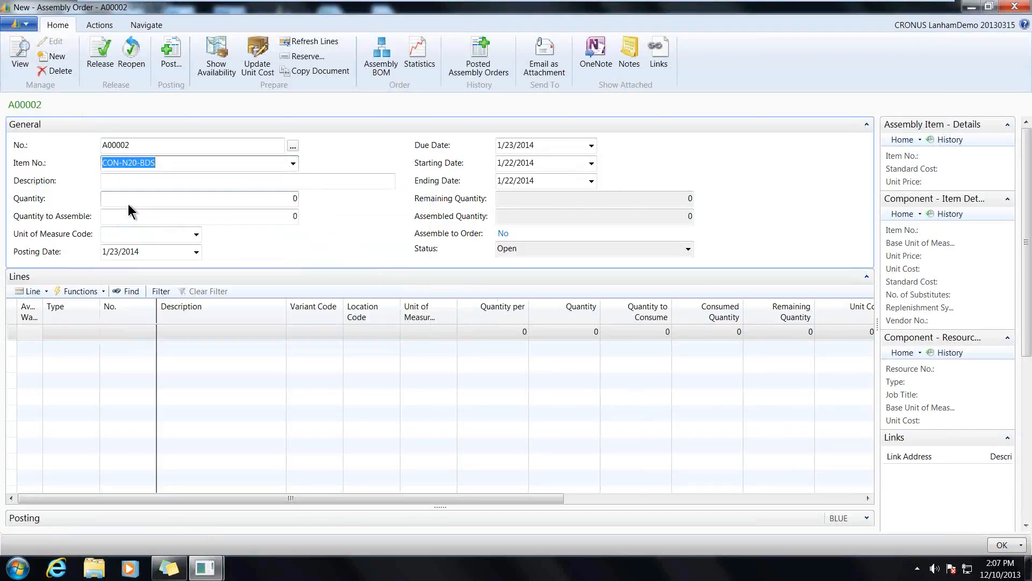
key("Tab")
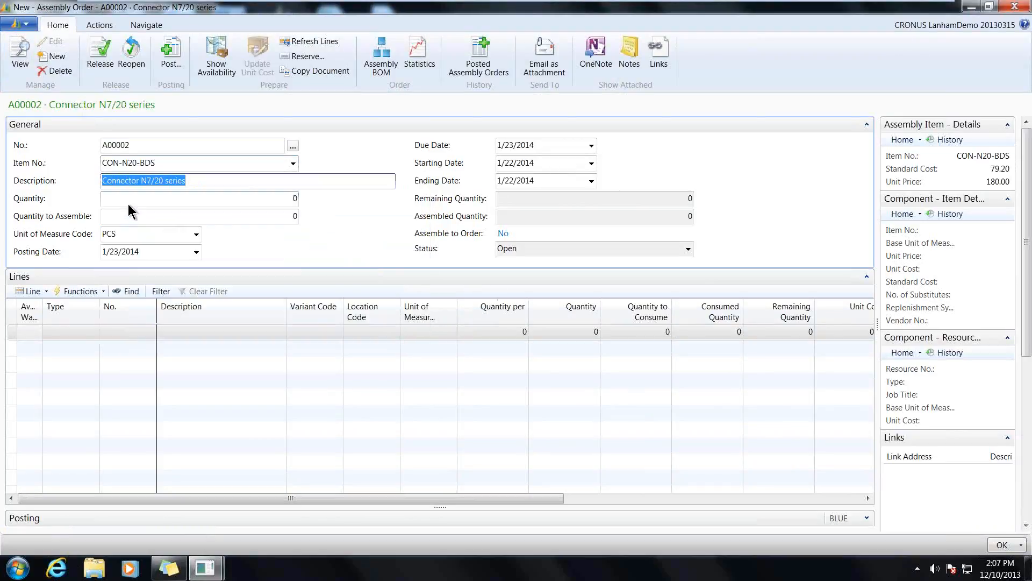
left_click(266, 200)
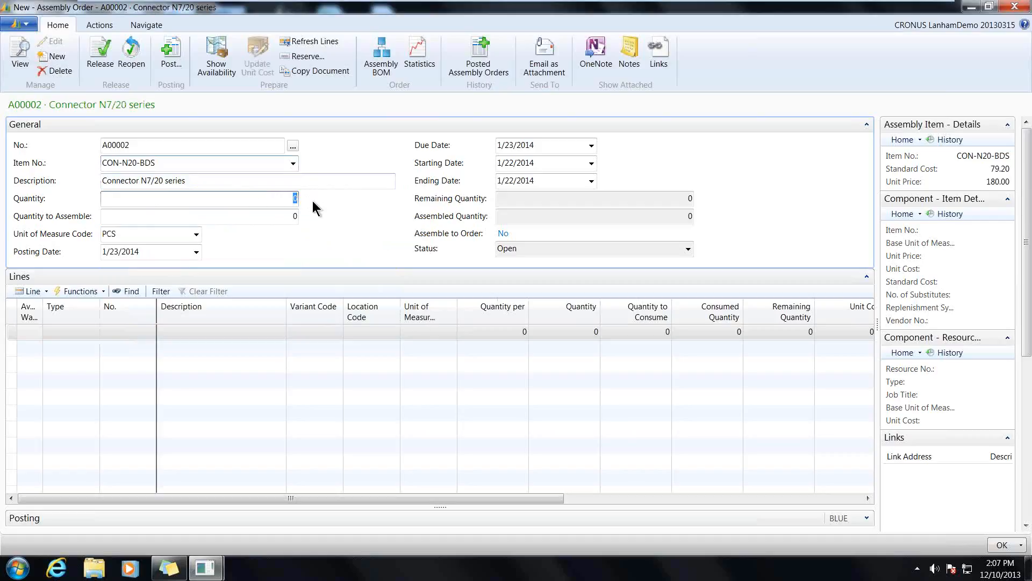
type("20")
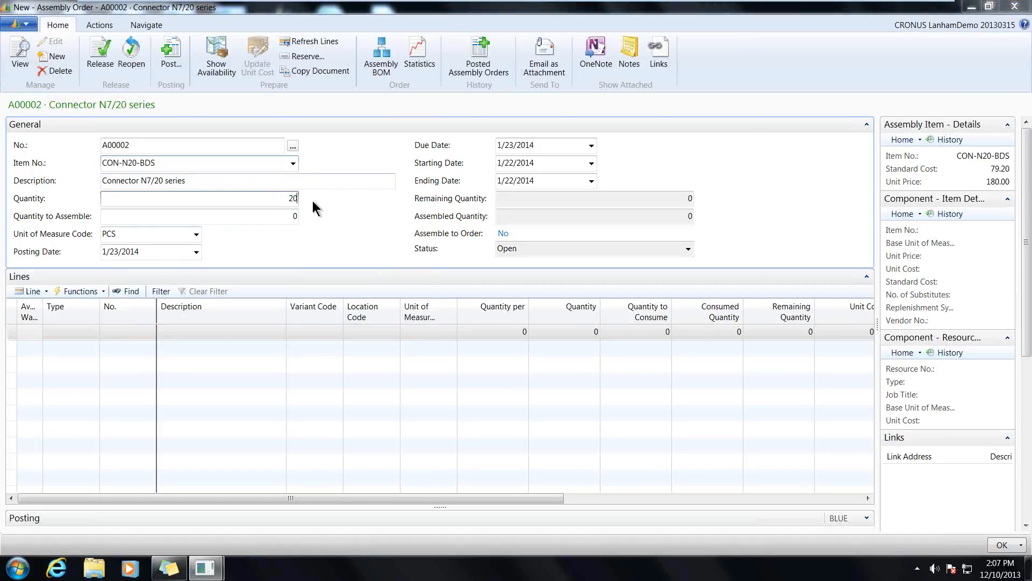
key("Tab")
- Set the quantity to assemble to 14 and post the assembly order
left_click(624, 299)
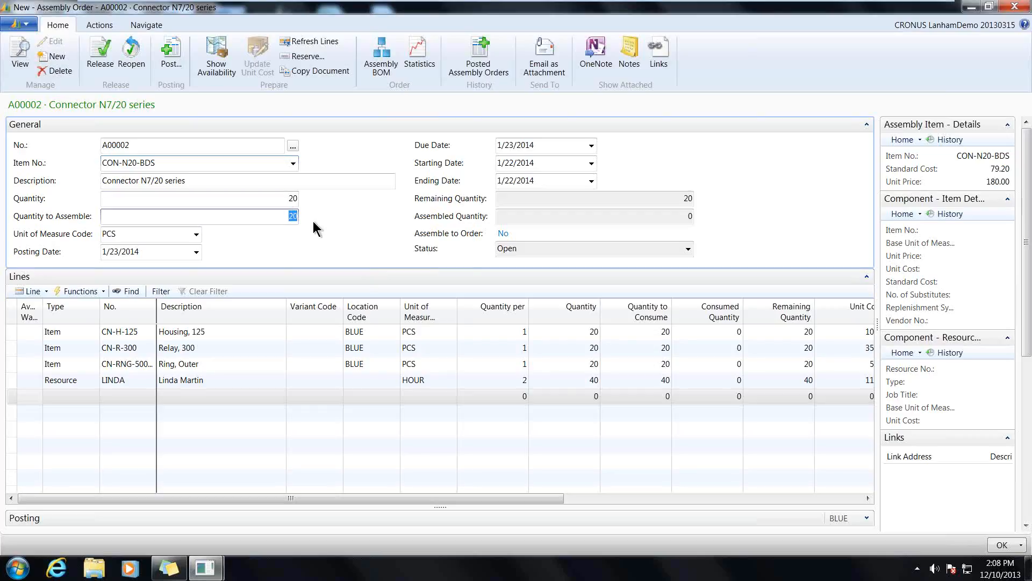
type("14")
key("Tab")
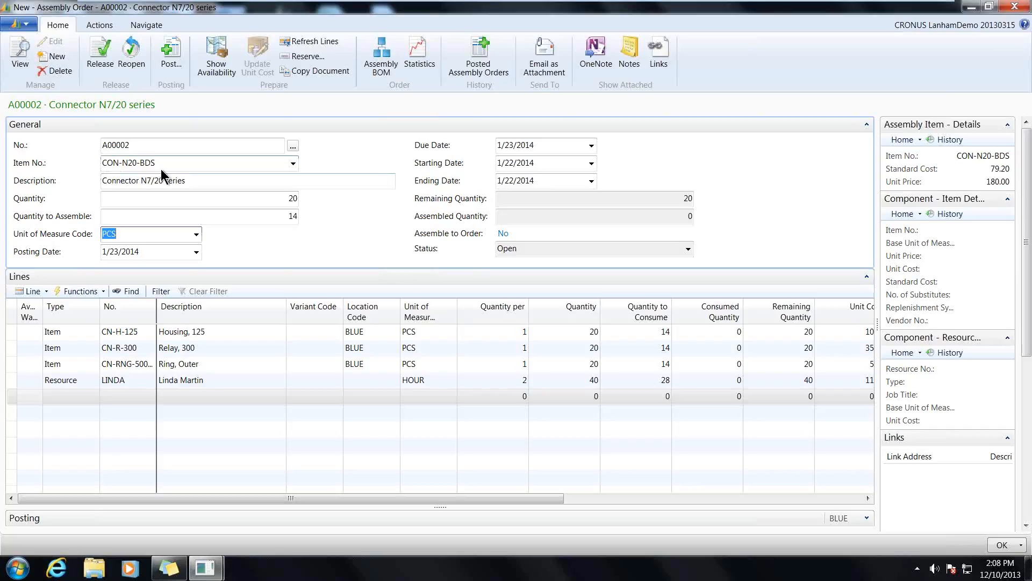
left_click(172, 53)
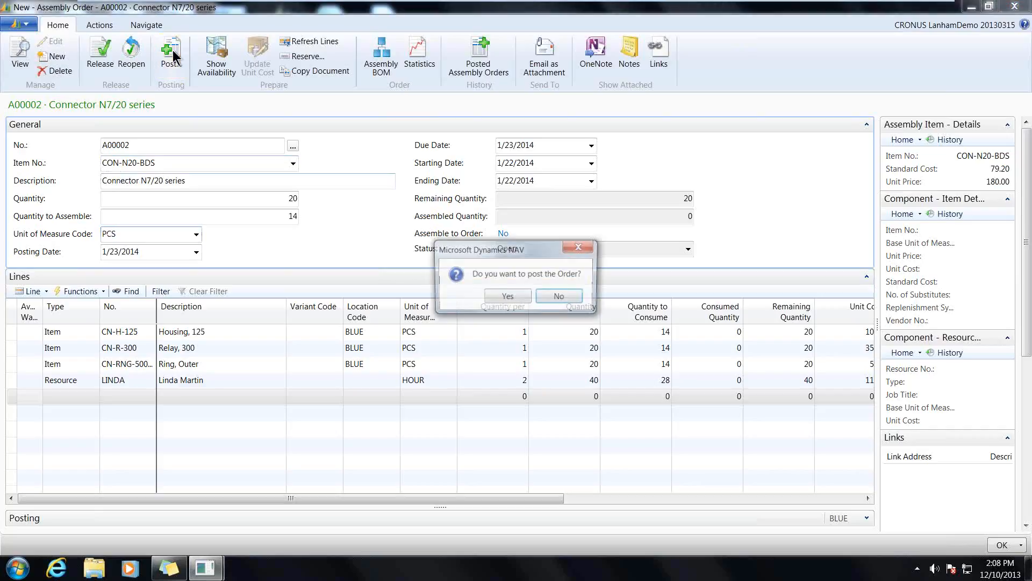
left_click(517, 297)
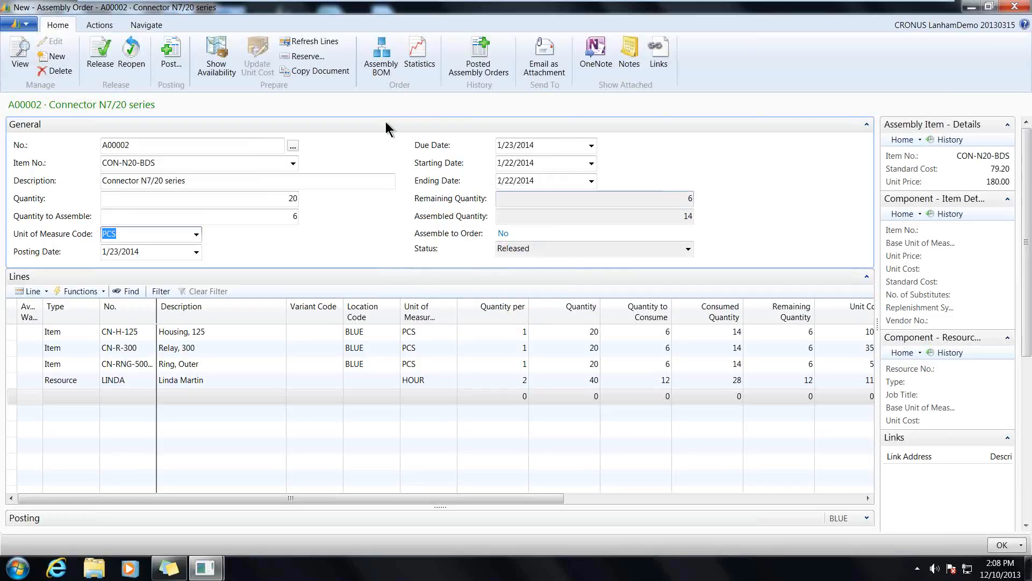
- Review the item ledger entries posted for the assembly order and close the list
left_click(146, 25)
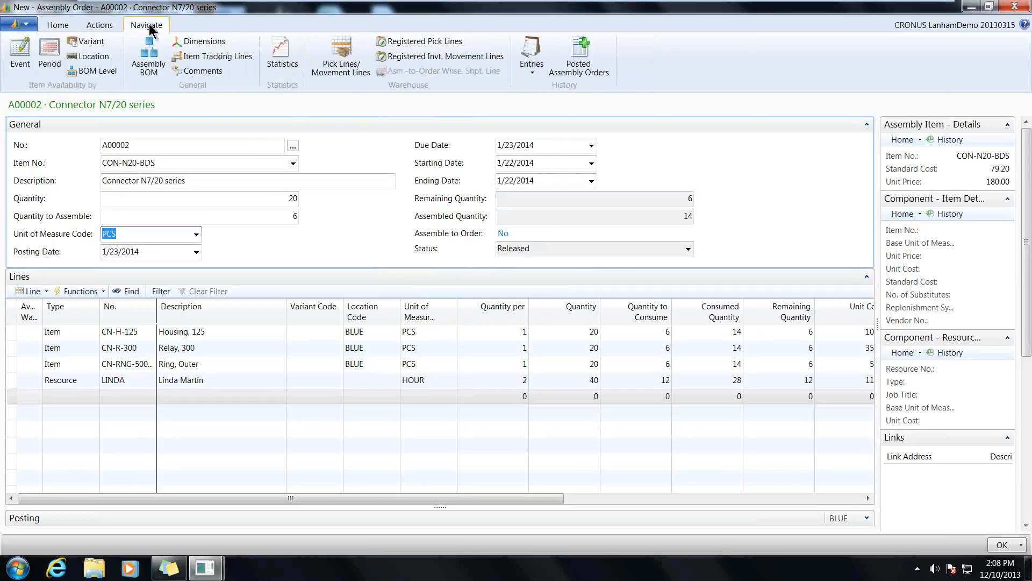
left_click(540, 72)
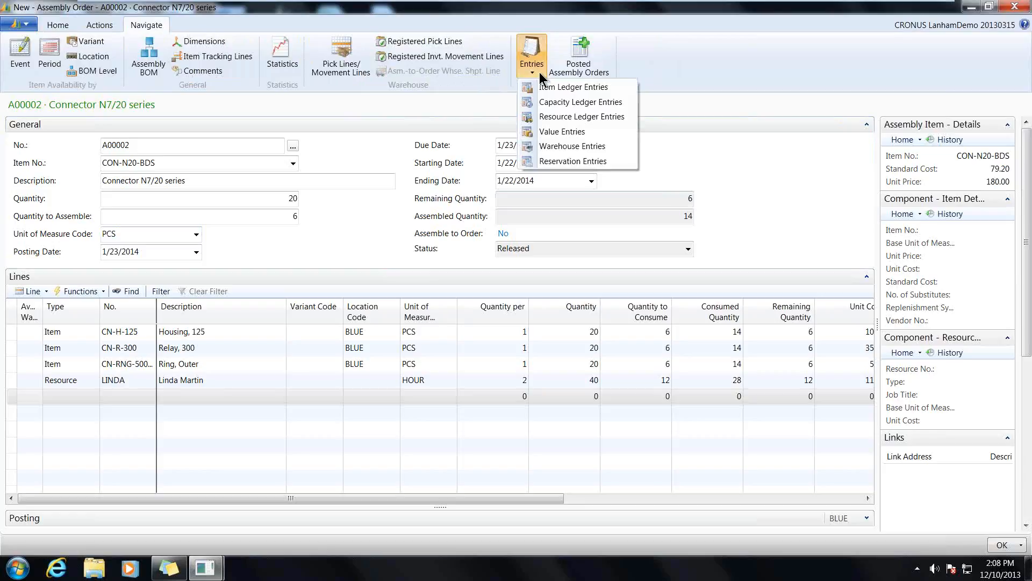
left_click(569, 87)
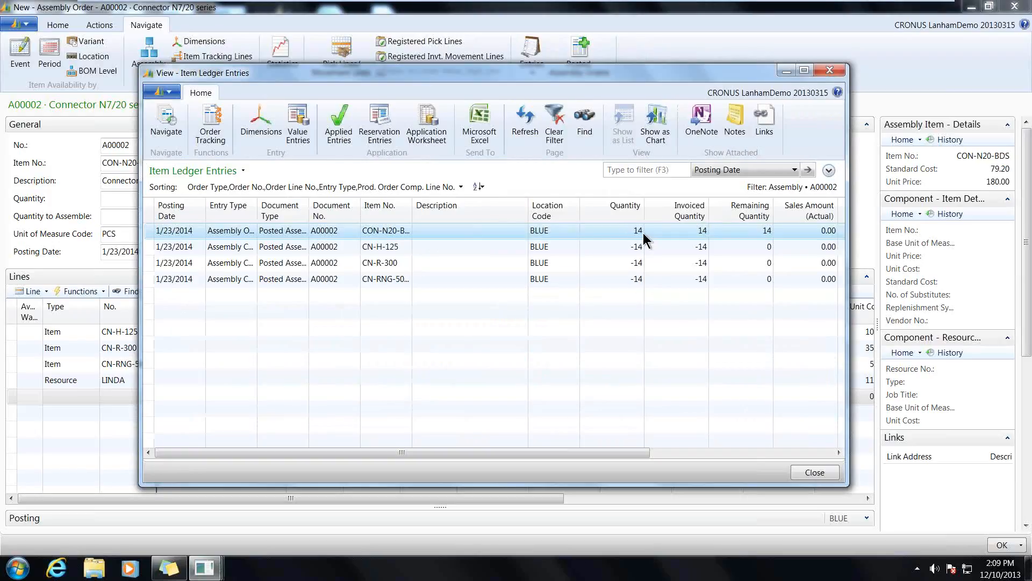
left_click(829, 70)
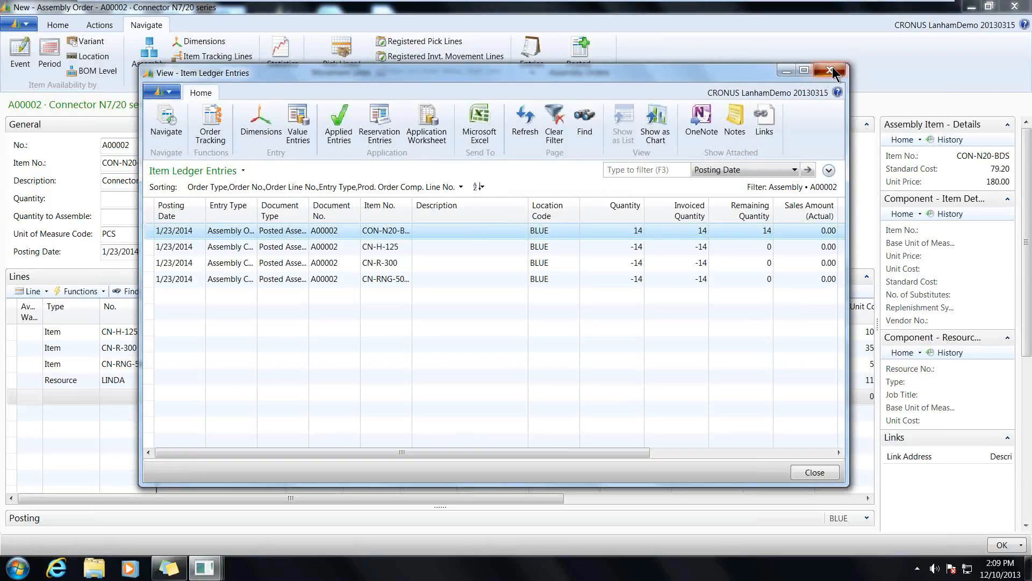
- View the capacity ledger entries of the assembly order in a window widened to show all columns
left_click(532, 59)
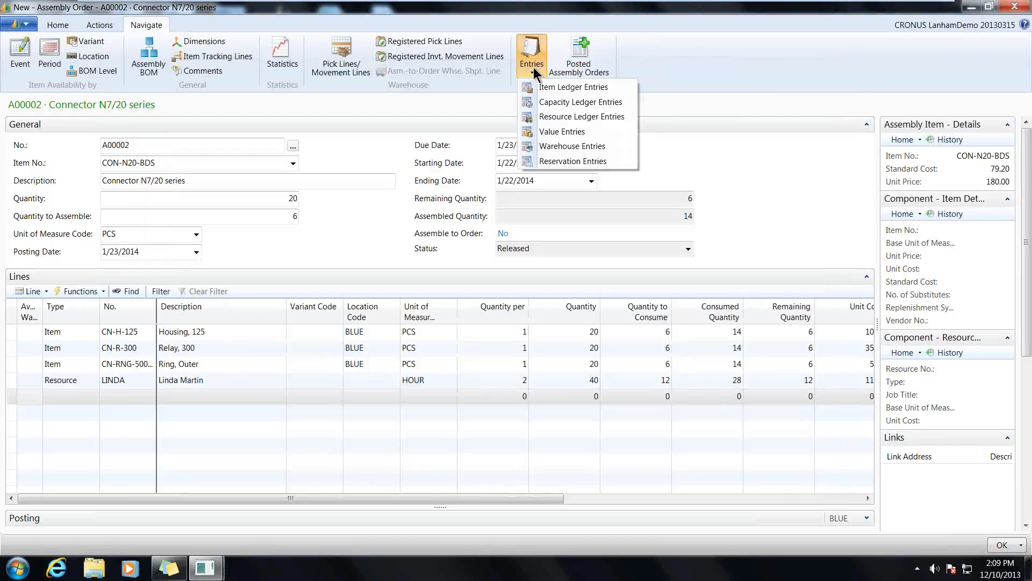
left_click(548, 104)
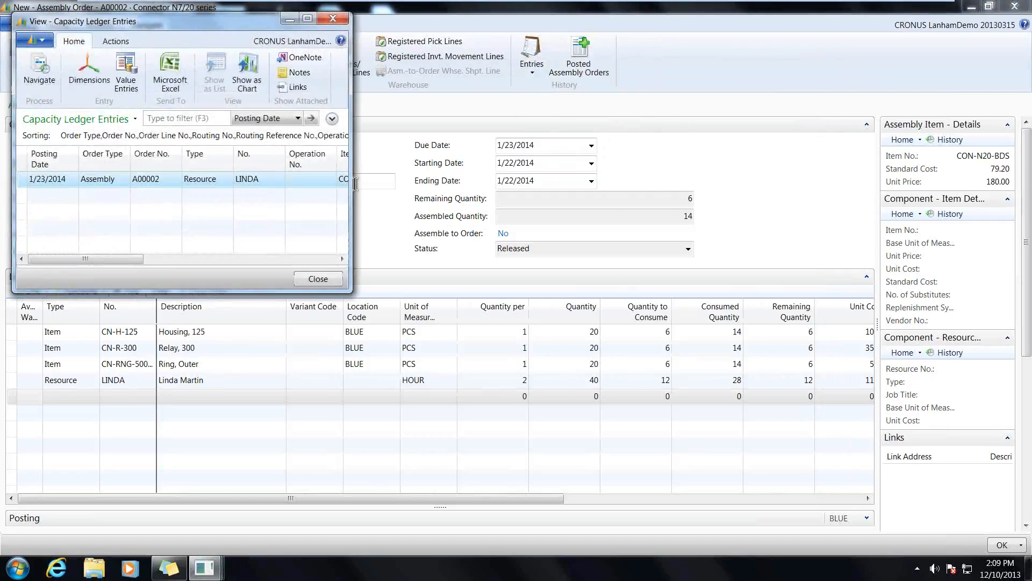
left_click_drag(353, 185, 1024, 180)
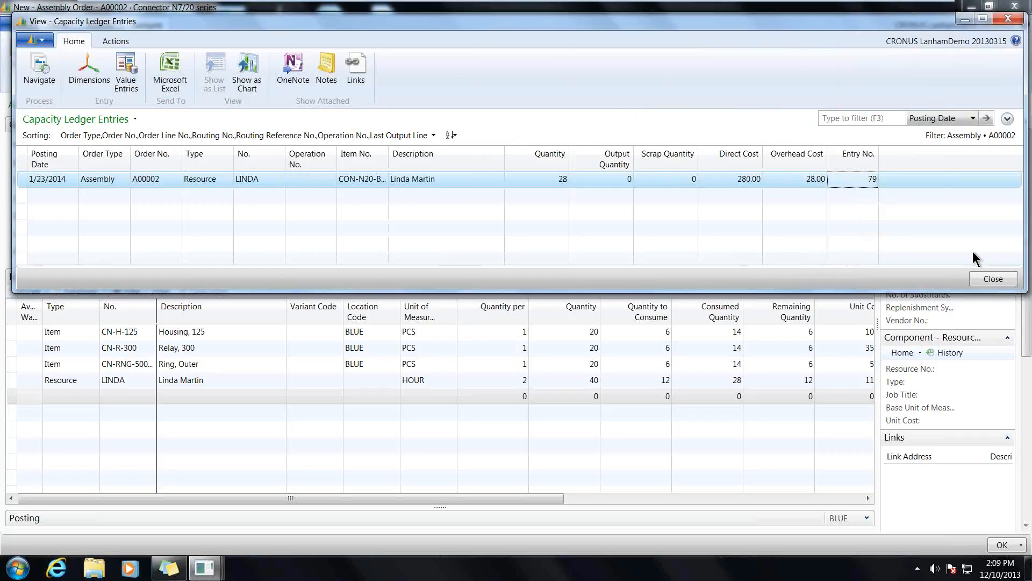
- Close the capacity ledger entries and review the order's posted assembly orders in a window widened to show all columns
left_click(988, 278)
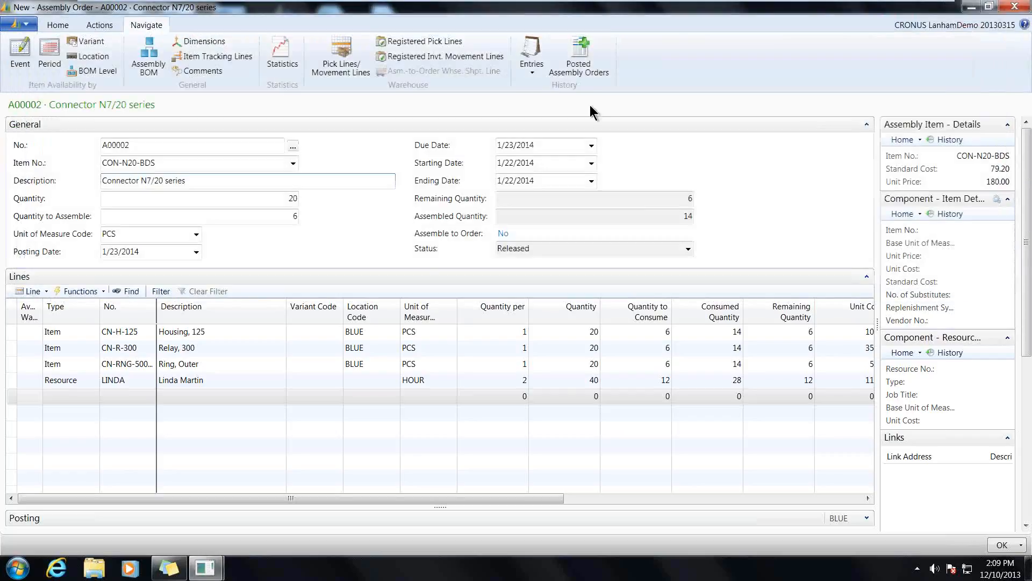
left_click(590, 53)
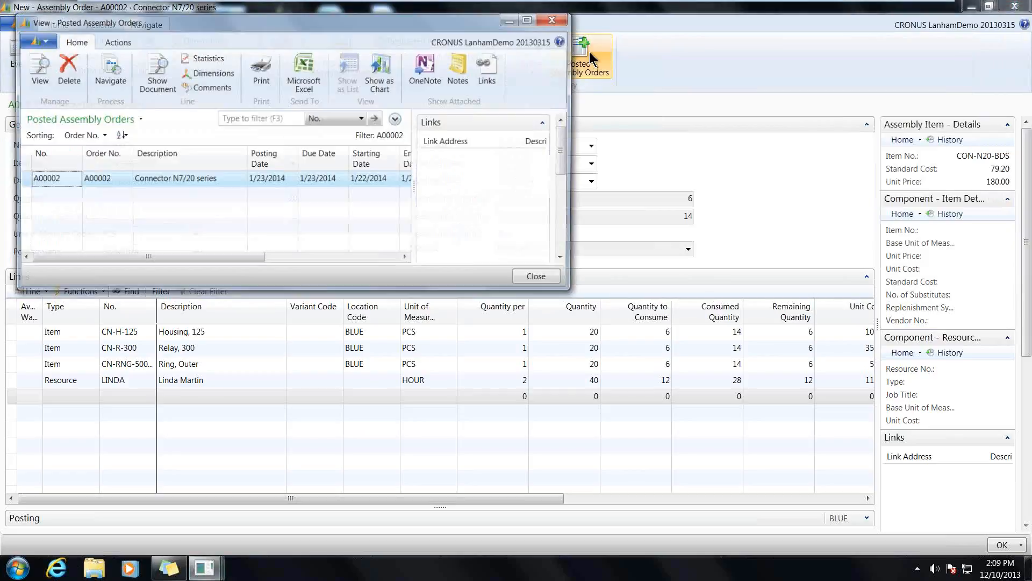
key("Escape")
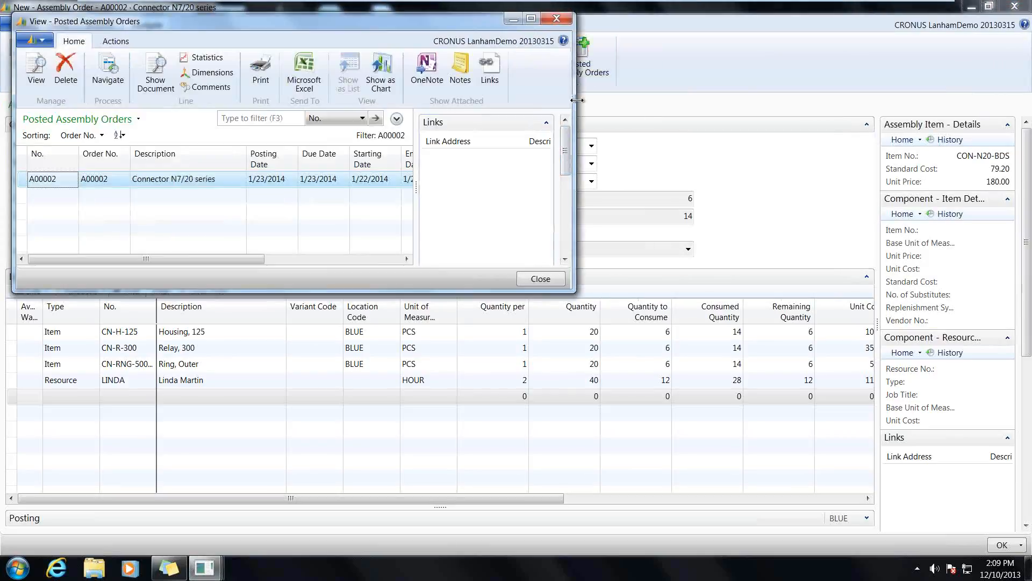
left_click_drag(577, 100, 984, 79)
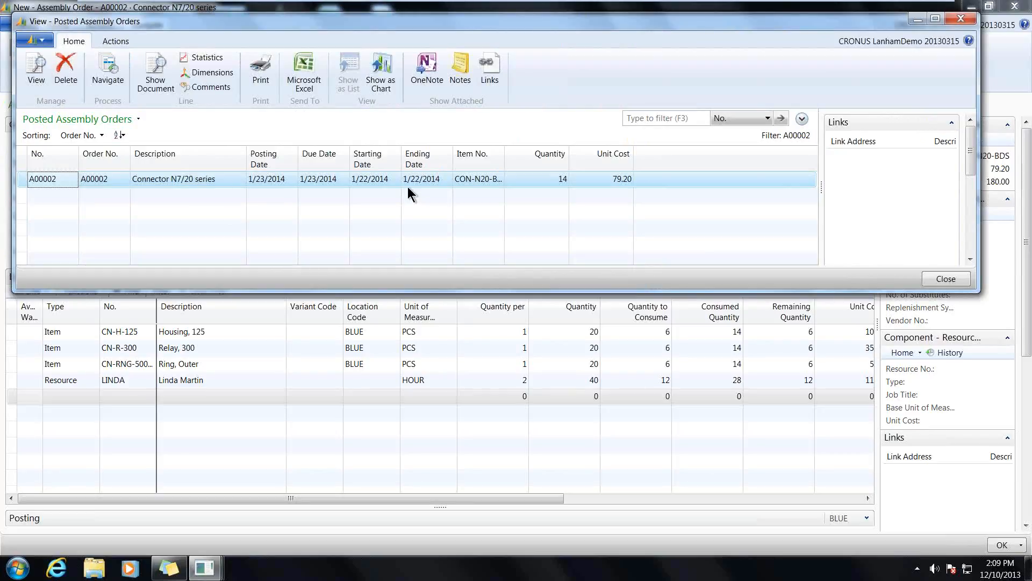
left_click(959, 21)
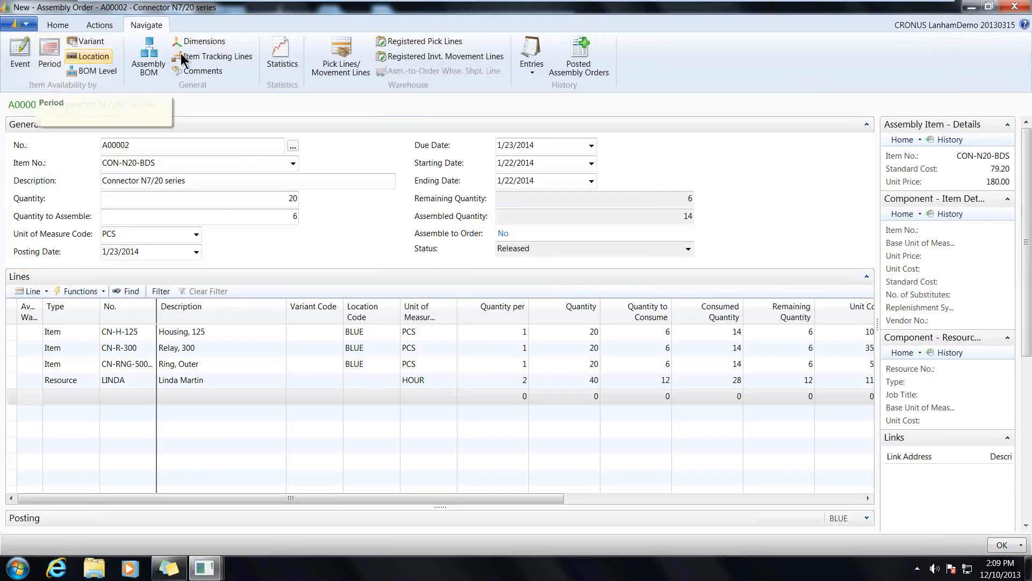
- Post the remaining quantity of the CON-N20-BDS assembly order and confirm the posting
left_click(59, 26)
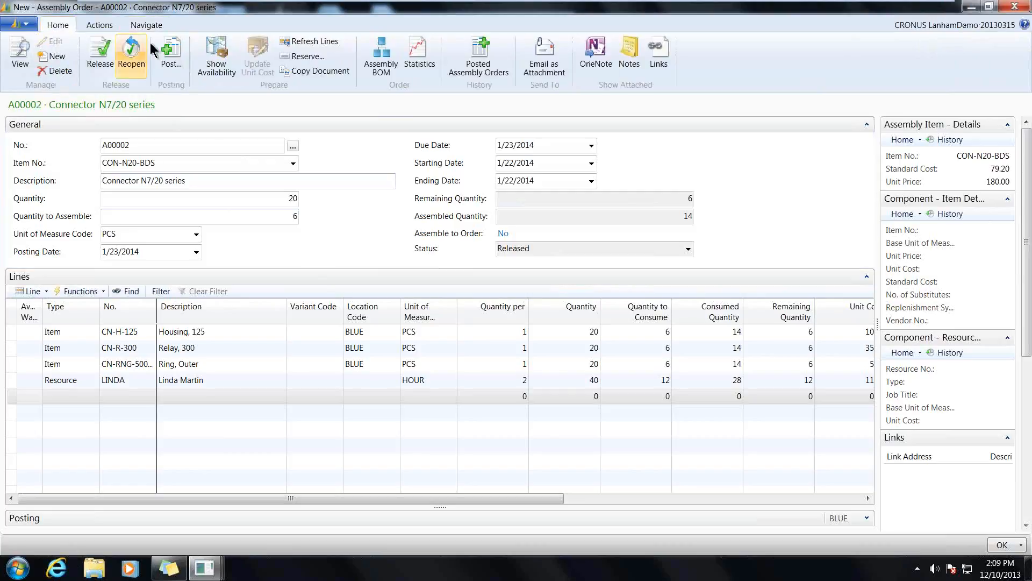
left_click(181, 59)
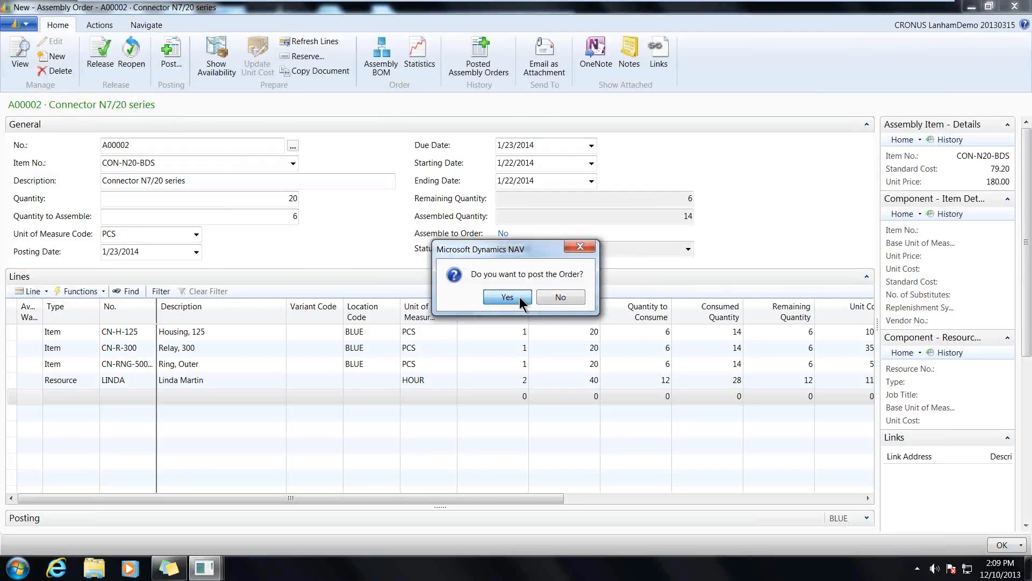
left_click(519, 300)
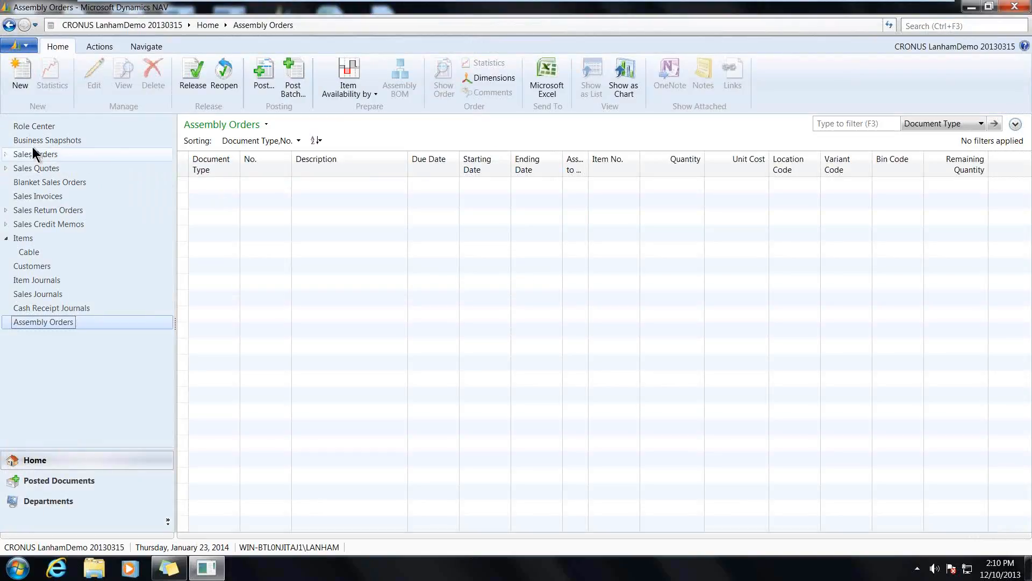
- Create a new sales order from the Role Center for The Cannon Group PLC, entering its customer number in a widened order window
left_click(31, 127)
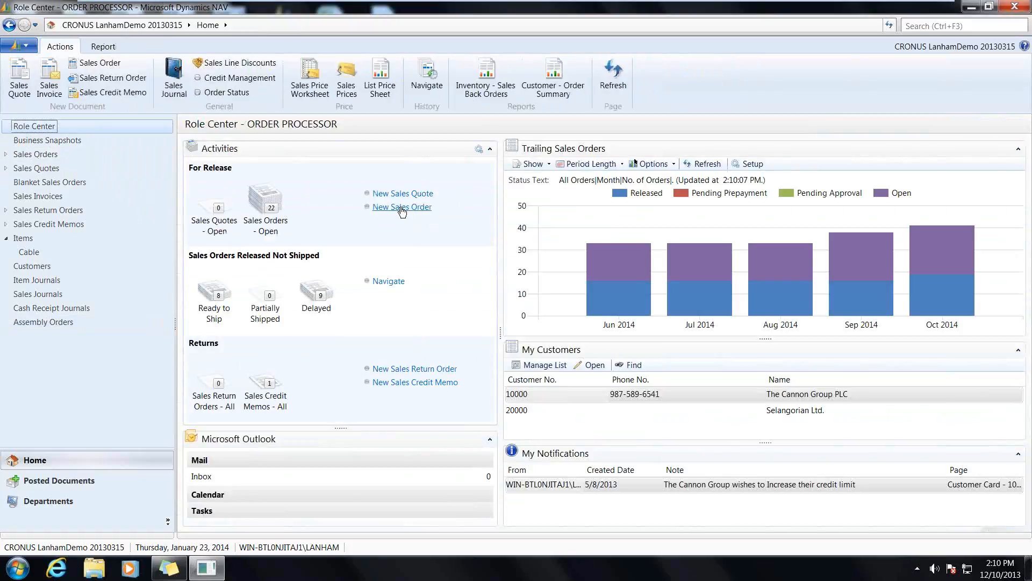
left_click(402, 207)
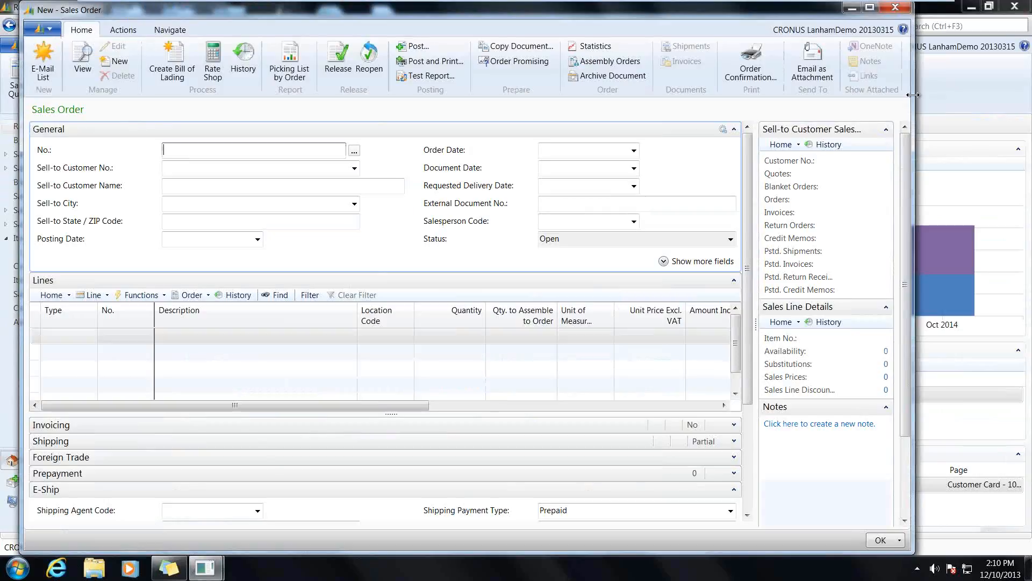
left_click_drag(917, 95, 999, 91)
left_click(185, 168)
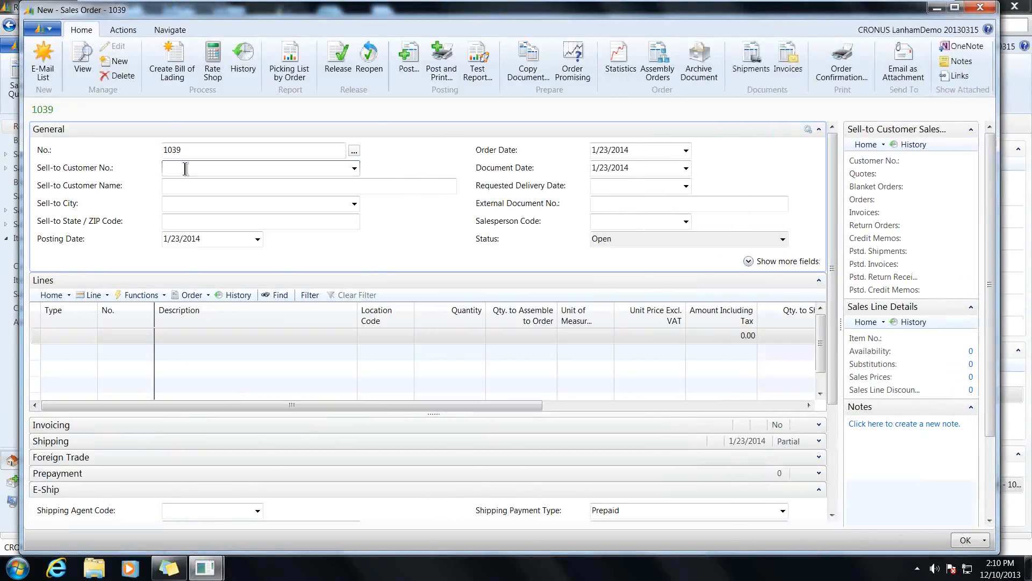
type("10000")
left_click(178, 210)
key("Tab")
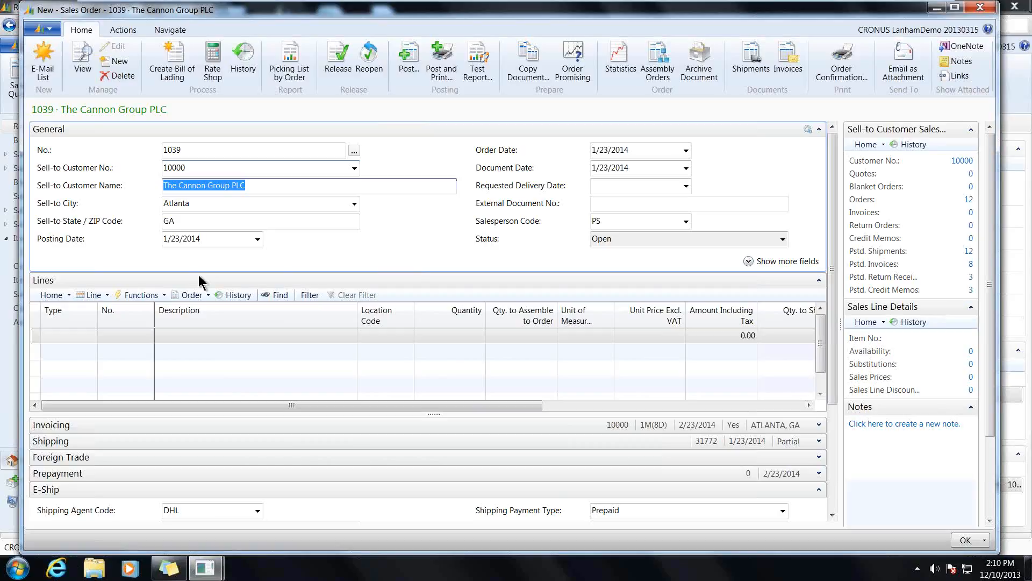
- Add an item line for the CABLE-EF-SS-4.0 cable to the sales order with a quantity of 10
left_click(72, 336)
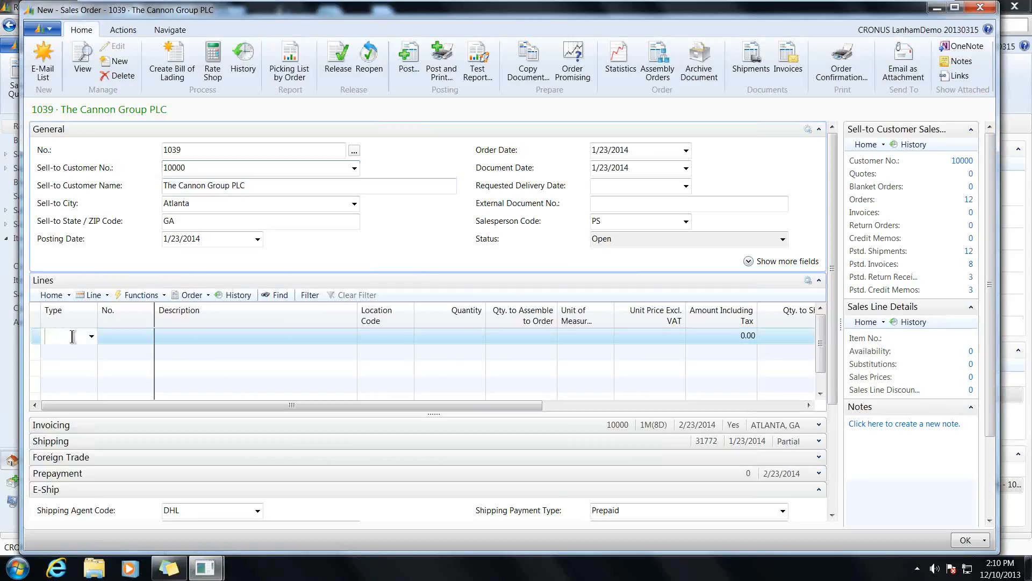
type("i")
key("Tab")
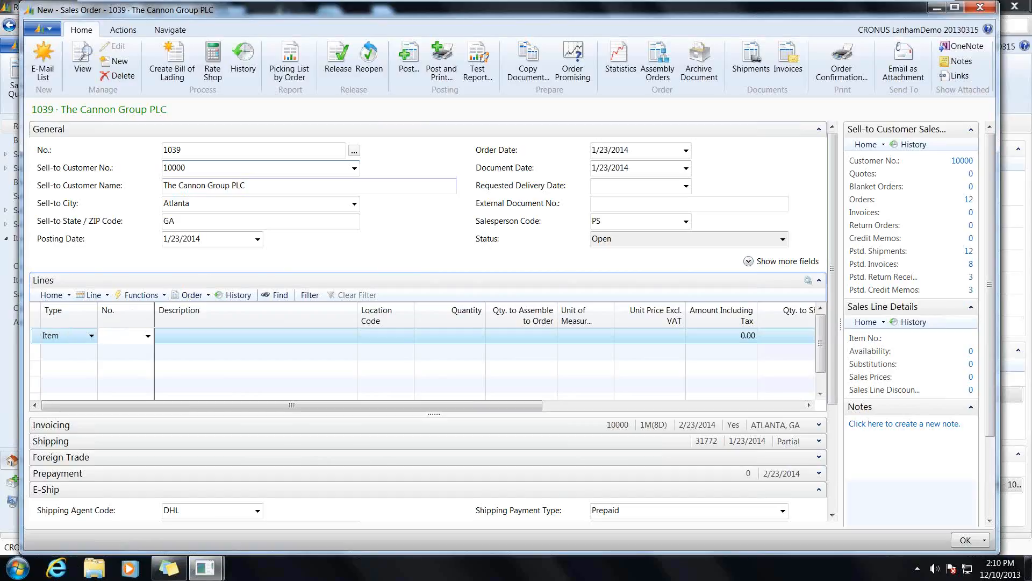
type("cab")
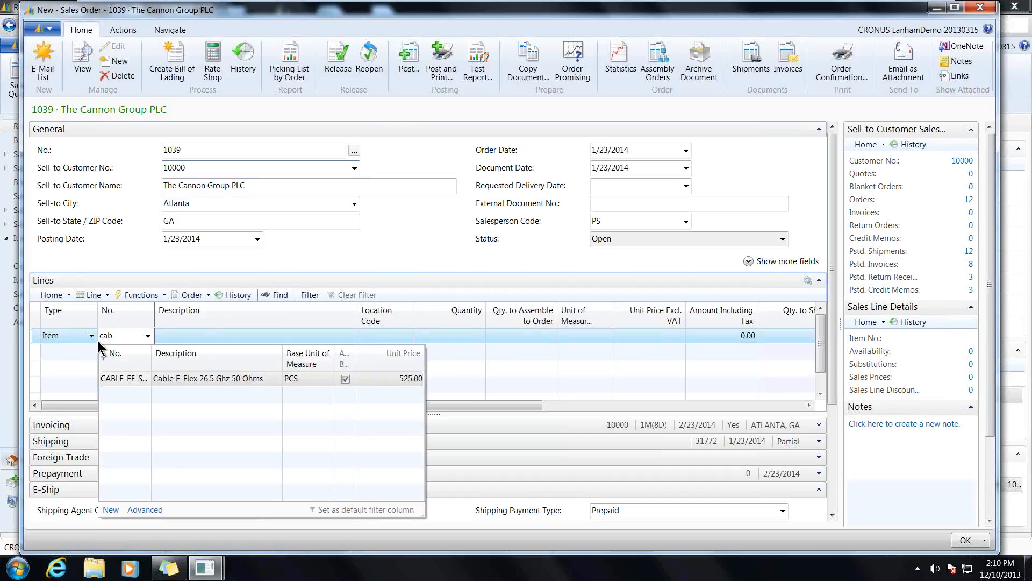
left_click(128, 379)
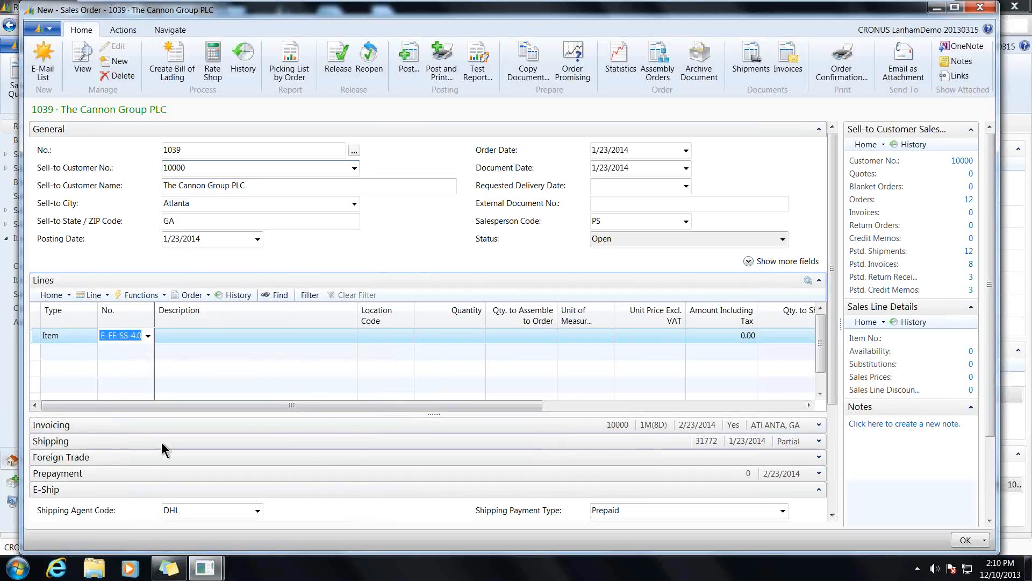
key("Tab")
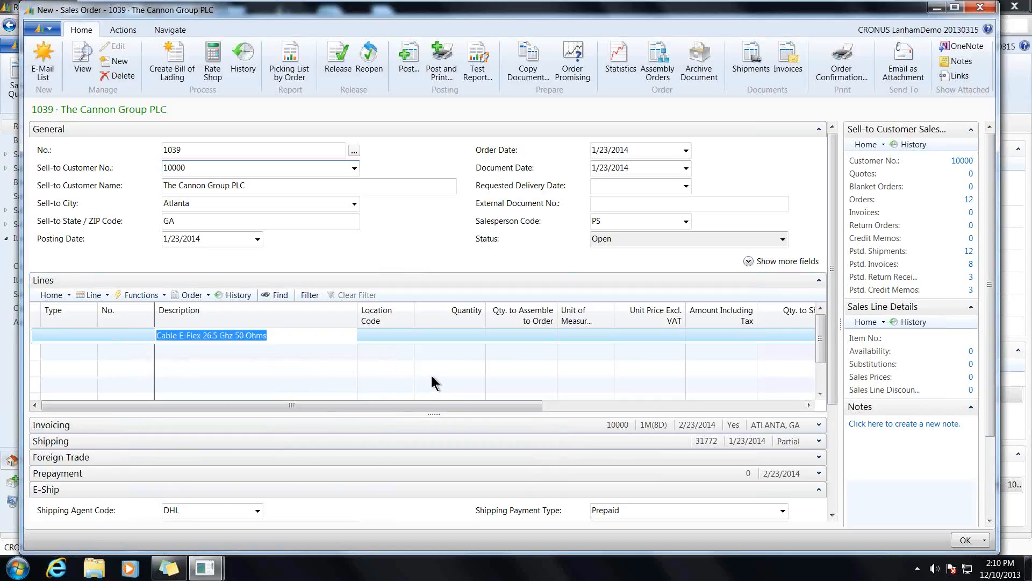
key("Tab")
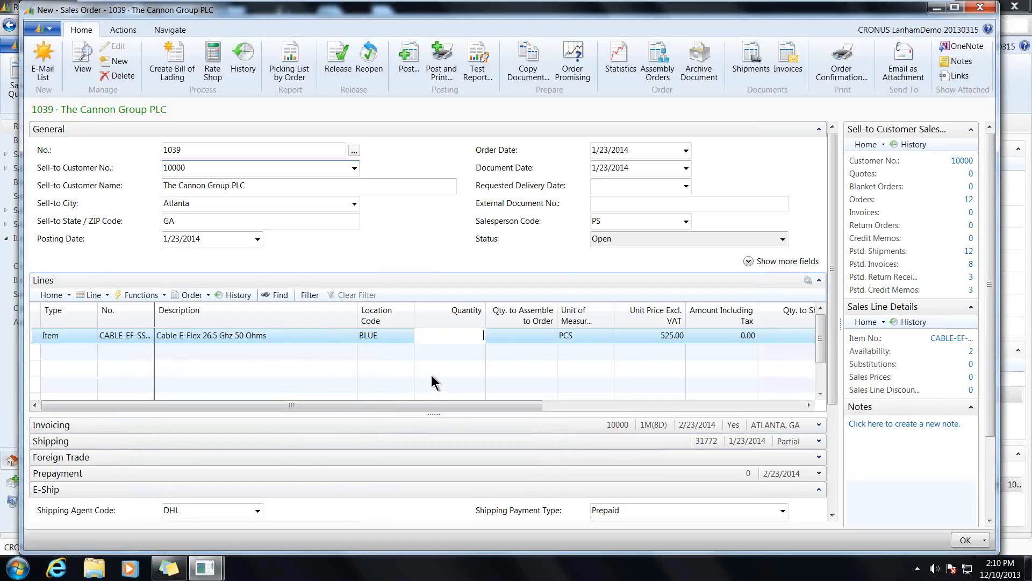
type("10")
key("Tab")
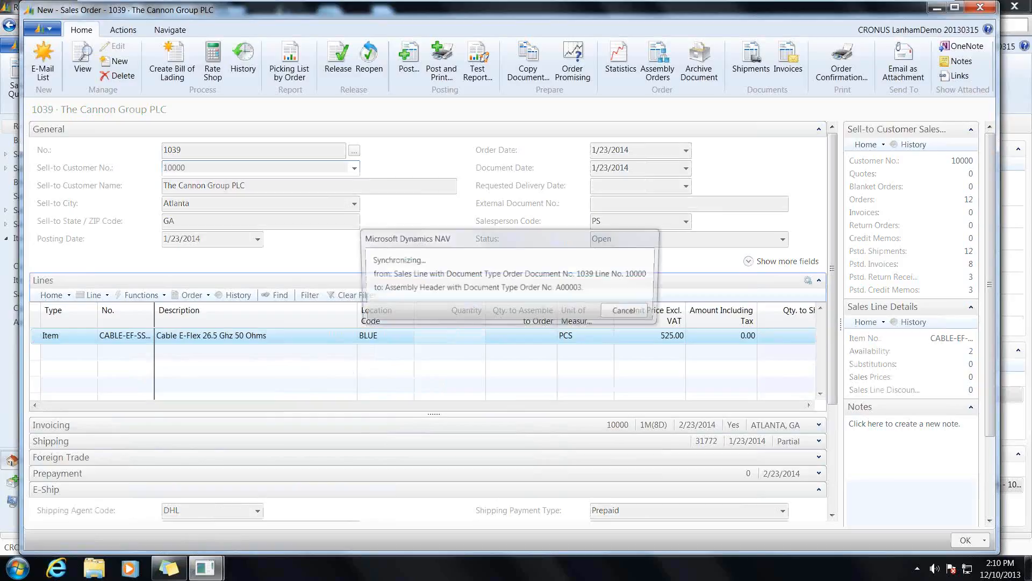
left_click(617, 302)
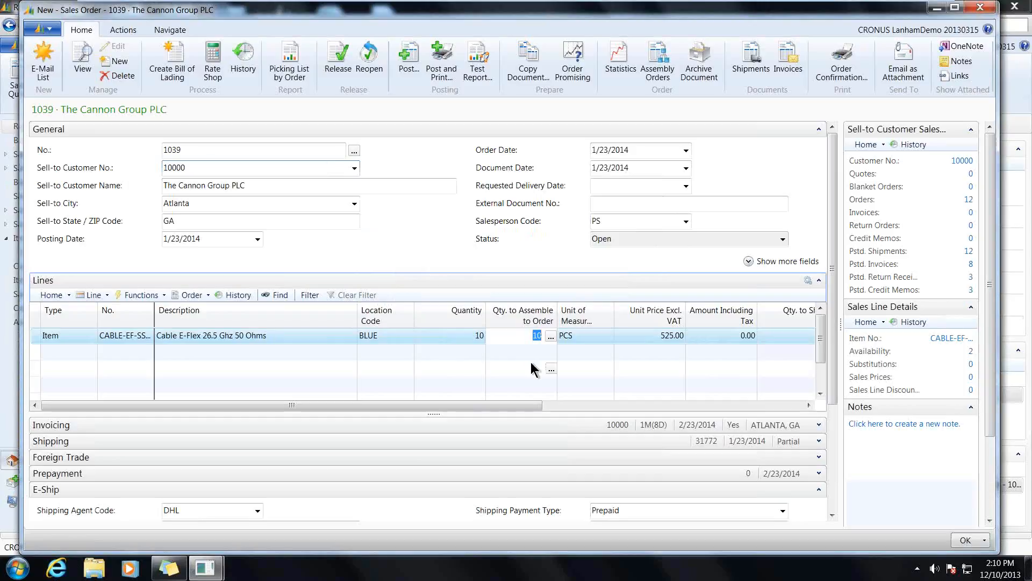
- In the cable line's assemble-to-order lines, set the quantity per of component CB-FLEX-F195 to 200 and accept the lines
left_click(550, 336)
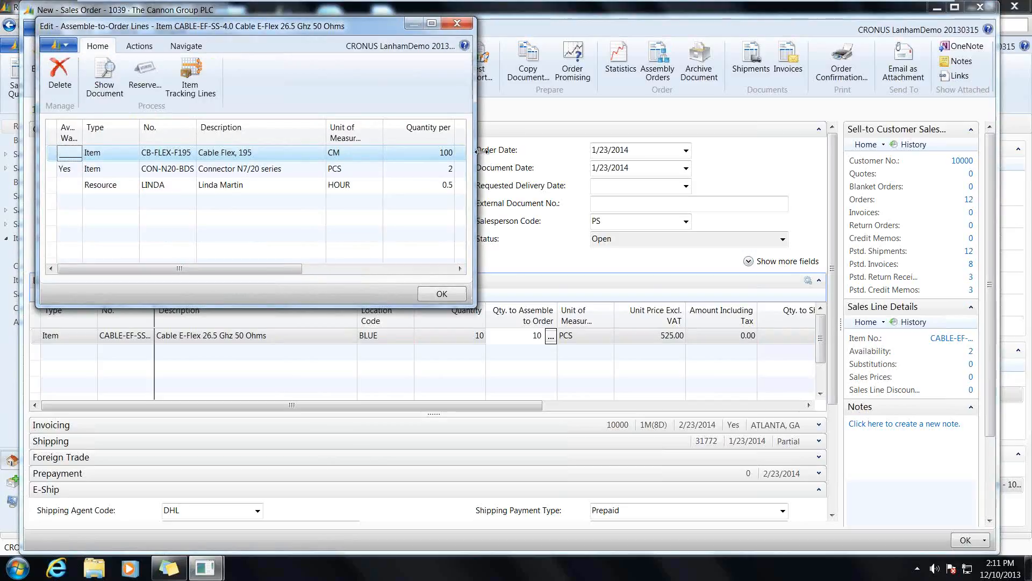
left_click_drag(476, 152, 801, 137)
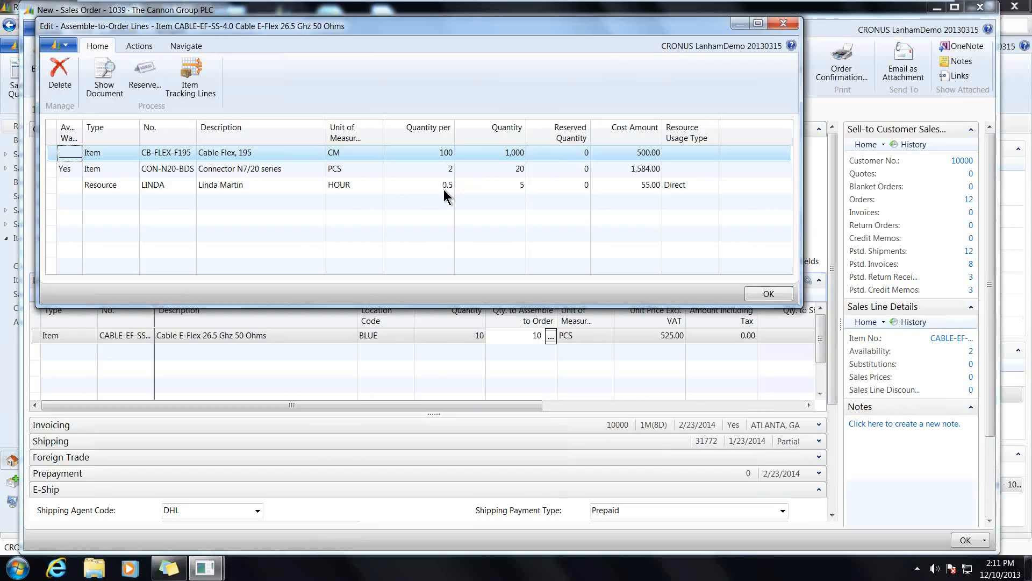
left_click(445, 153)
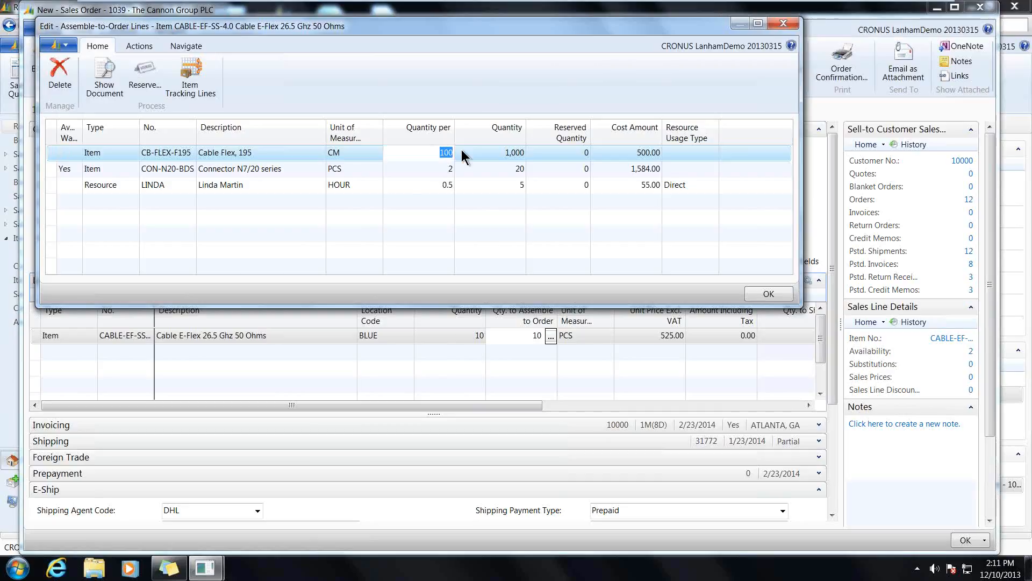
type("200")
left_click(463, 155)
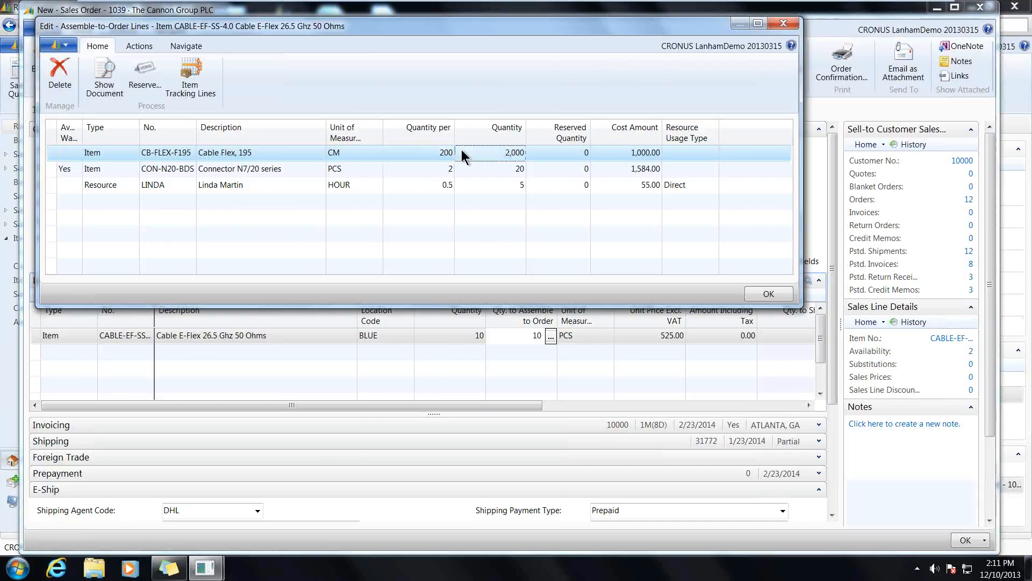
left_click(770, 294)
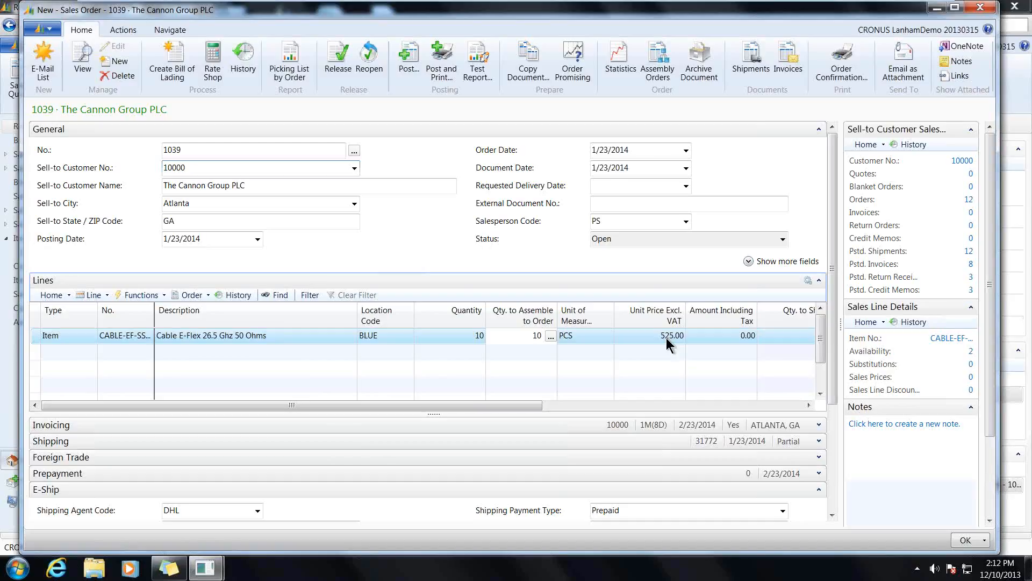
- Roll up the sales line's price from its assembly components
left_click(100, 299)
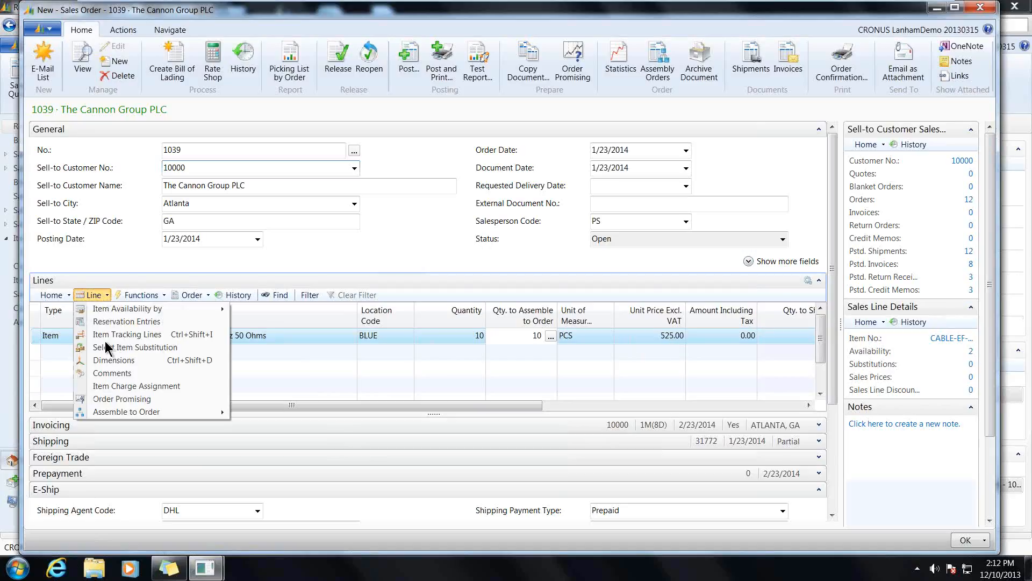
mouse_move(129, 414)
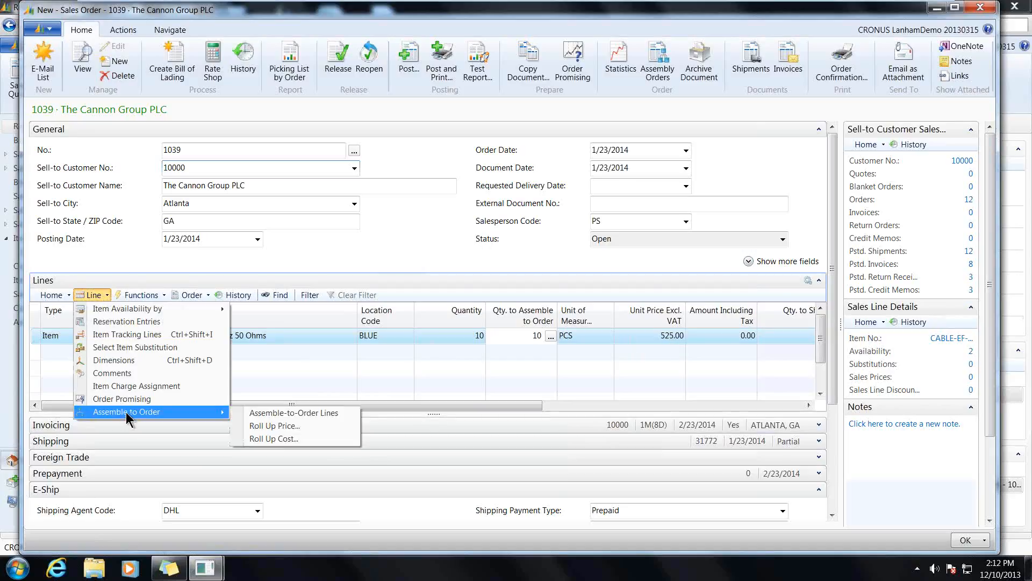
left_click(298, 427)
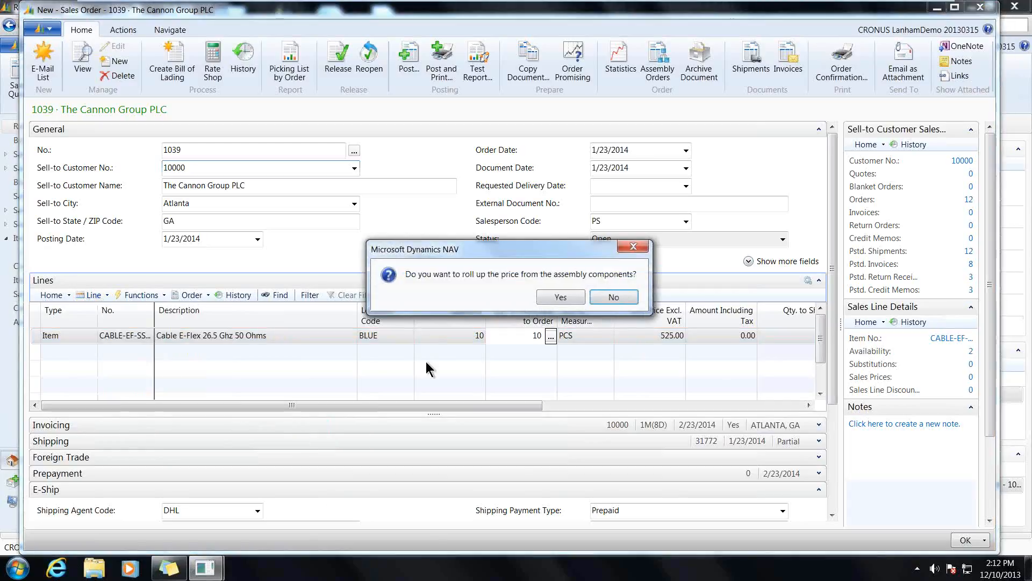
left_click(572, 298)
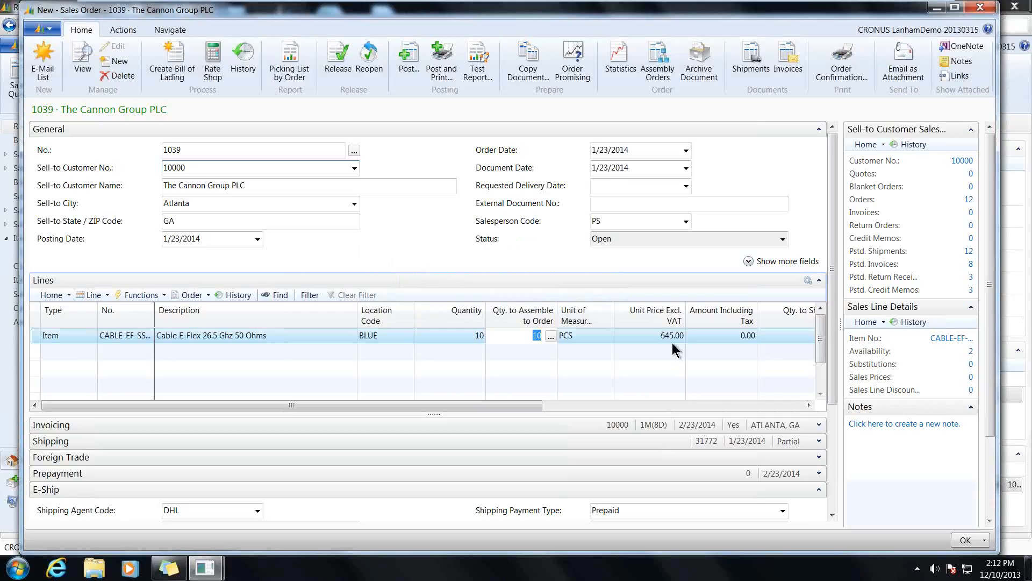
- Roll up the sales line's cost from its assembly components
left_click(97, 297)
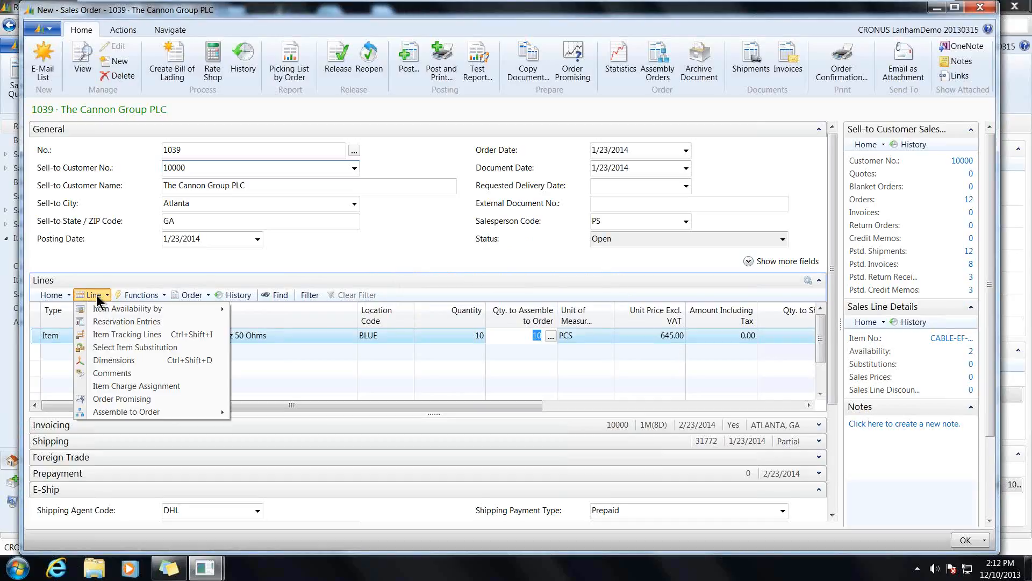
mouse_move(121, 410)
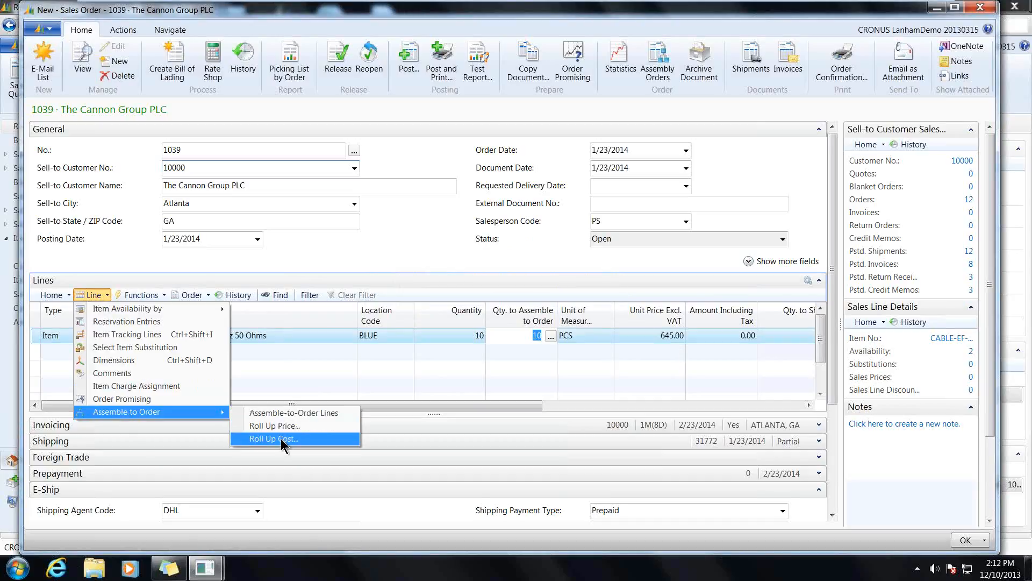
left_click(281, 439)
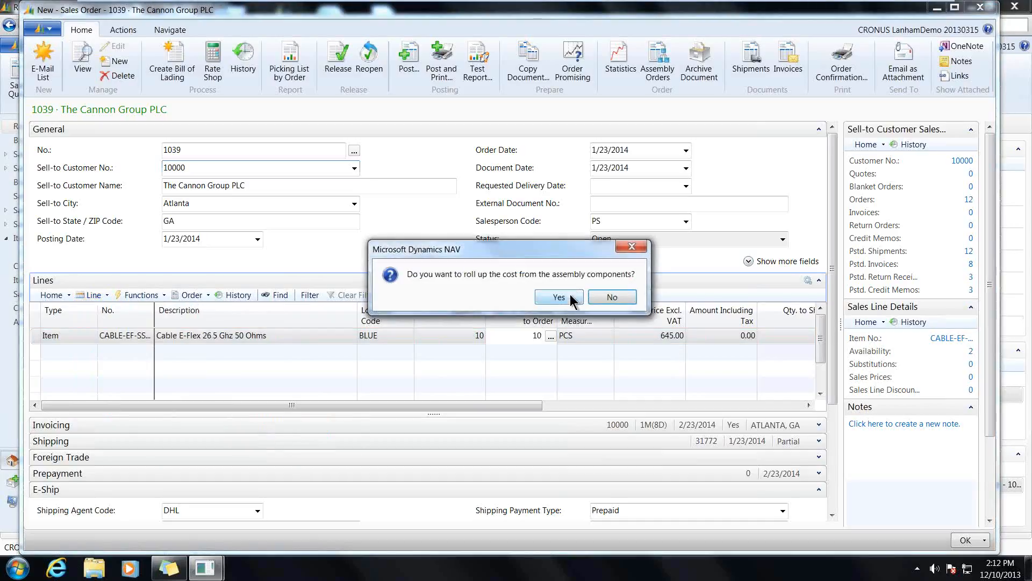
left_click(559, 297)
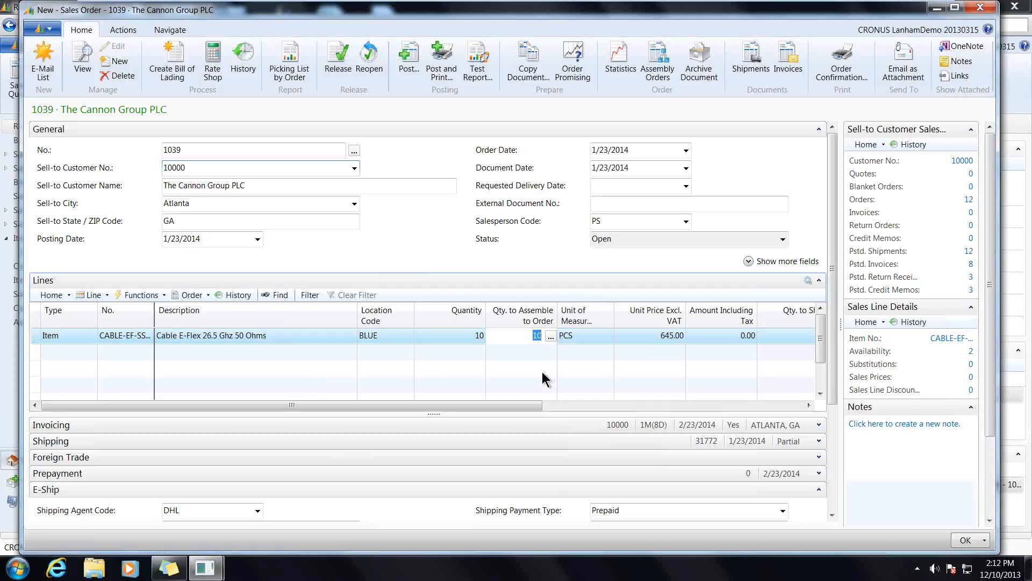
- Set the cable line's quantity to 12, review the component availability, and accept recording the quantity
left_click(469, 337)
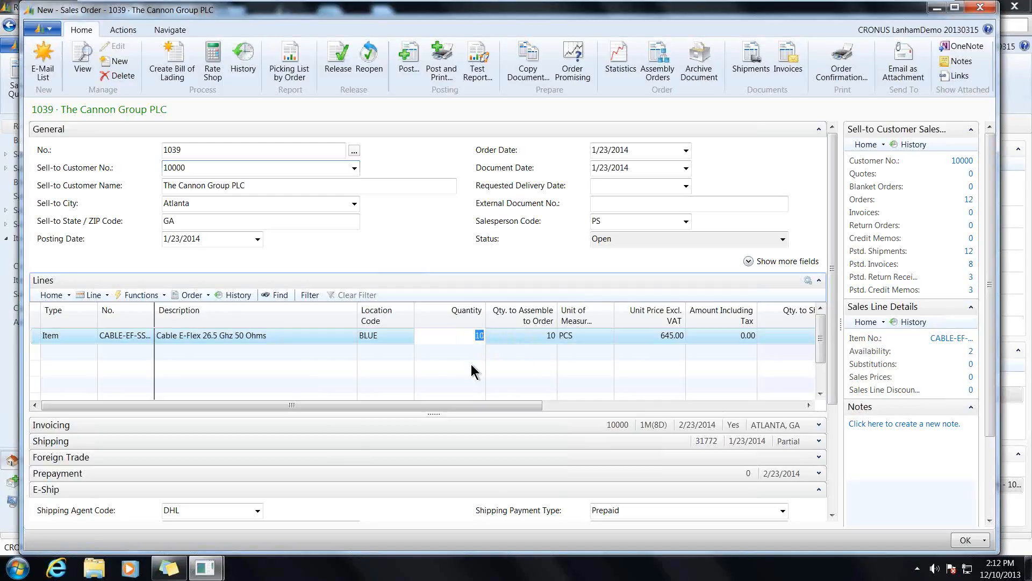
type("12")
key("Escape")
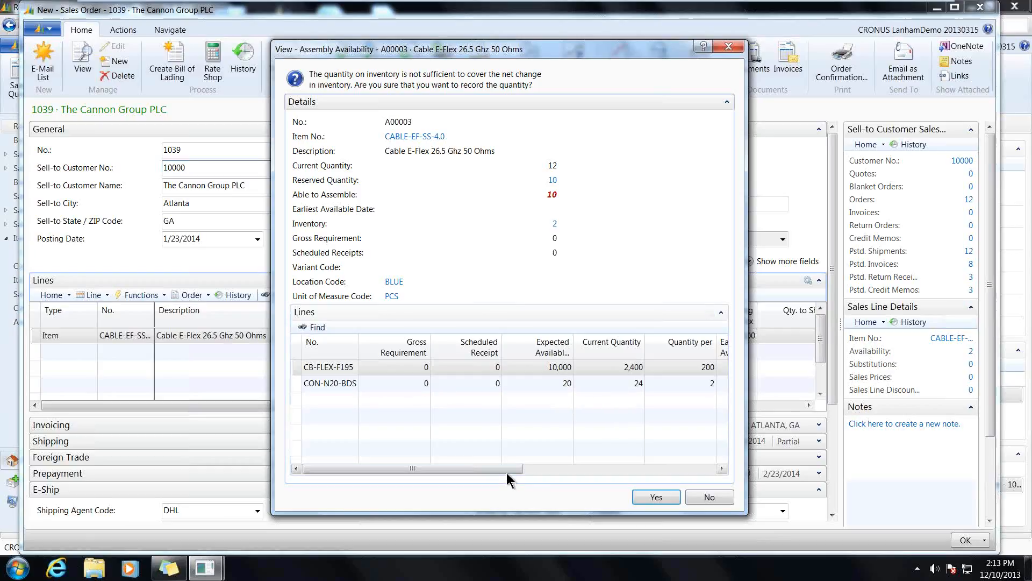
left_click_drag(508, 470, 639, 474)
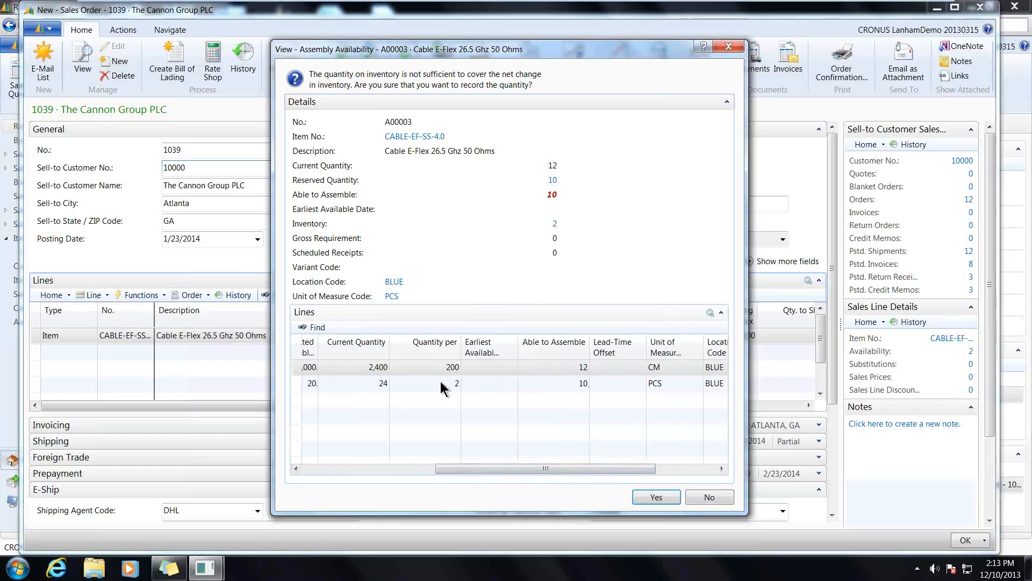
left_click_drag(494, 476, 336, 473)
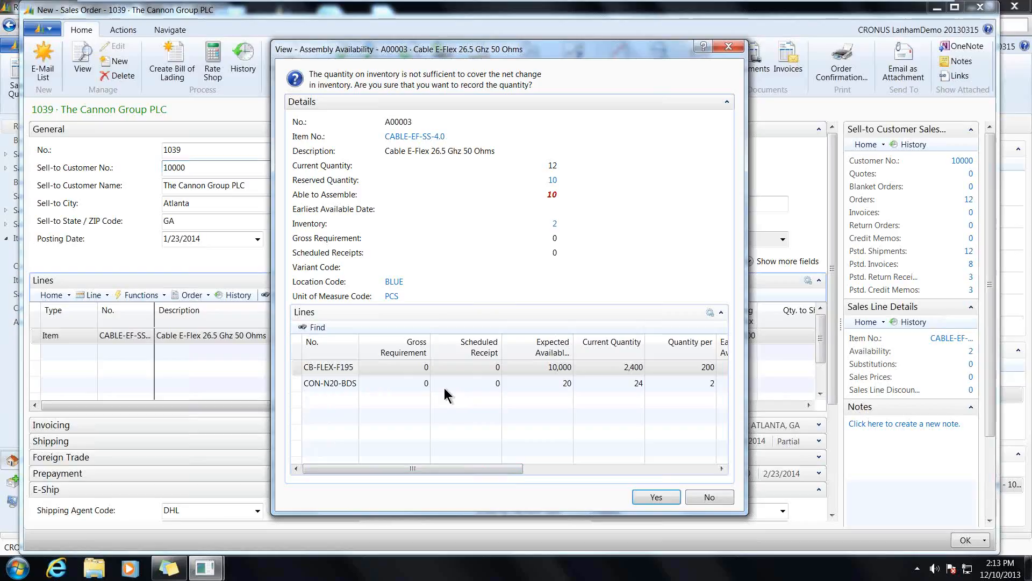
left_click(643, 495)
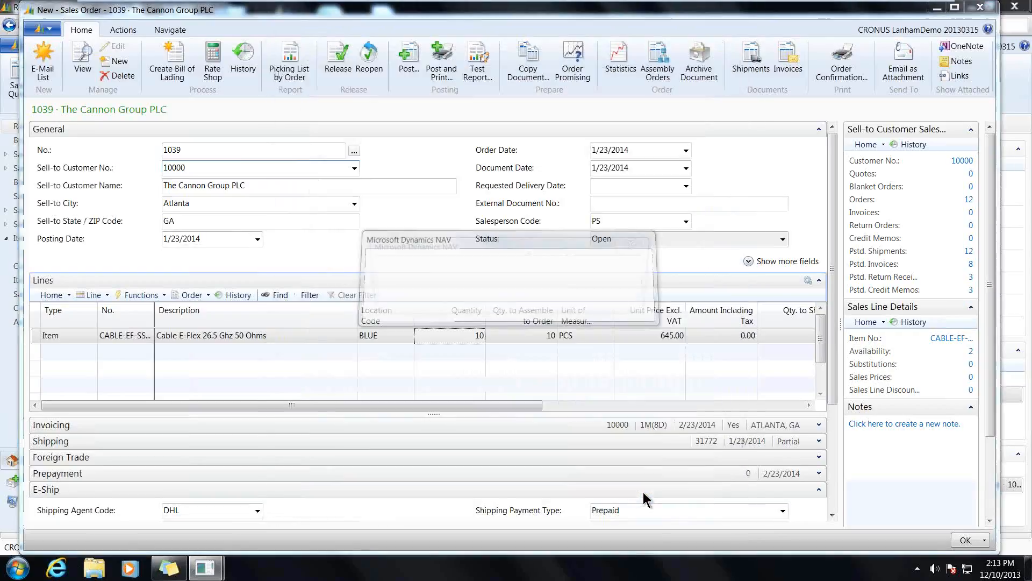
left_click(619, 300)
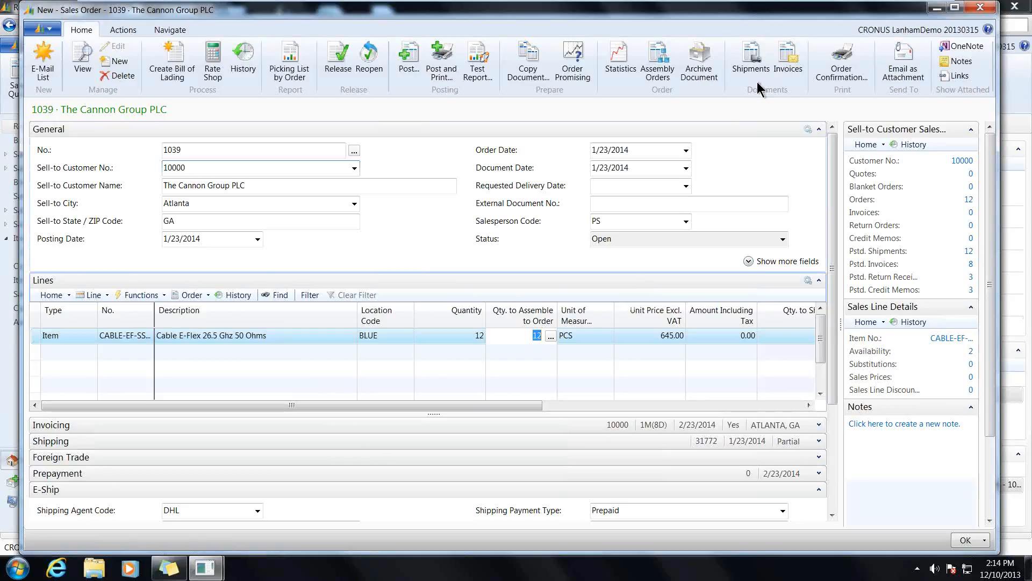
- Preview the Pick Instruction report for sales order 1039 and close the preview
left_click(121, 27)
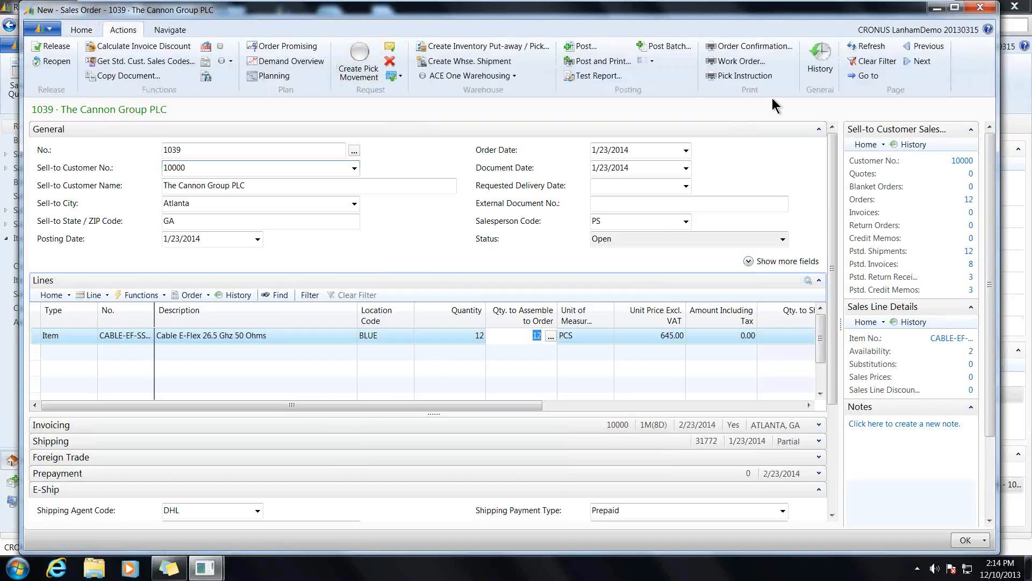
left_click(755, 76)
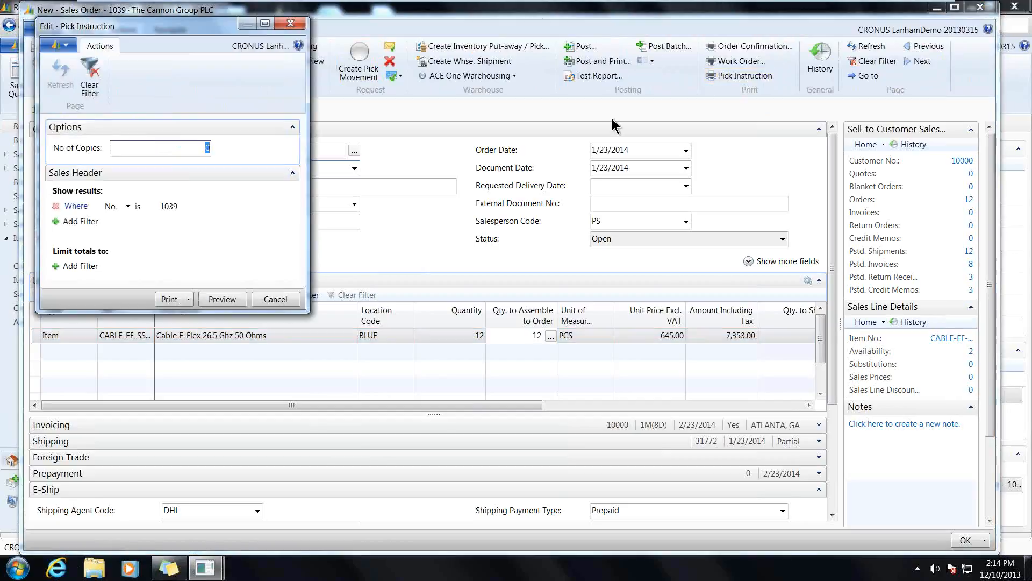
left_click(222, 299)
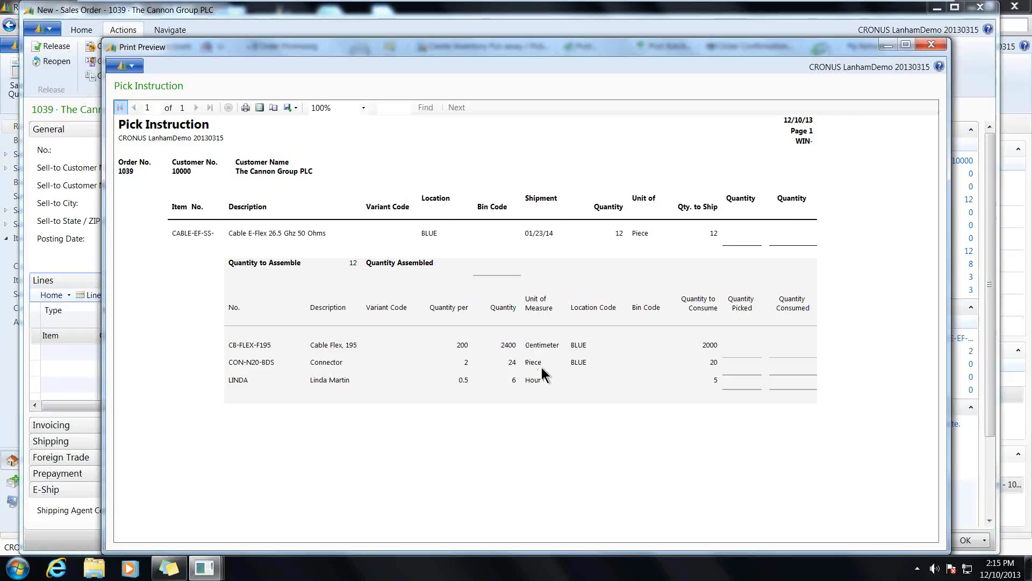
left_click(932, 45)
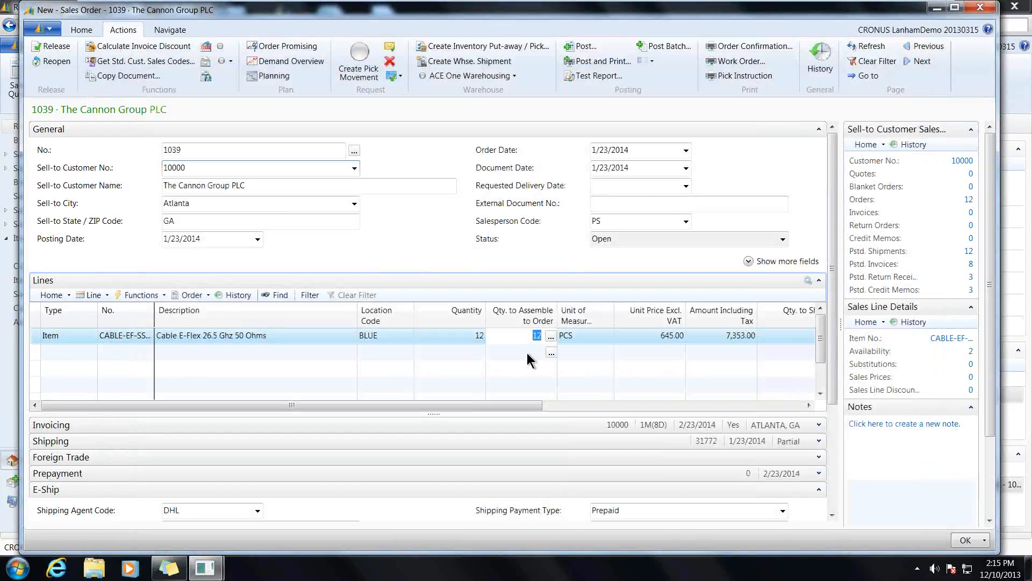
- Re-enter the cable line's quantity as 12 despite the shortage, and set its quantity to assemble to order to 10
left_click(480, 339)
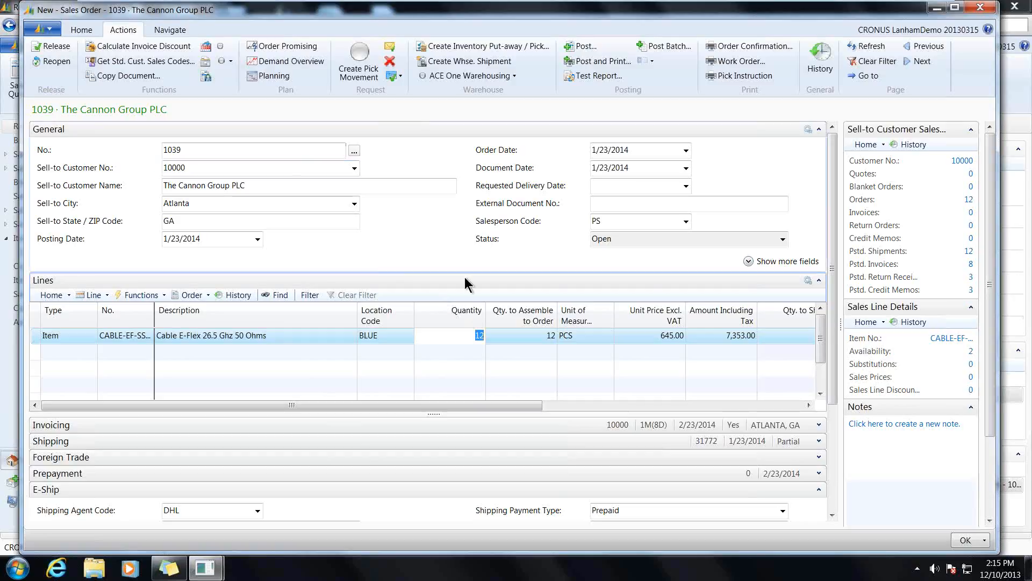
left_click(479, 336)
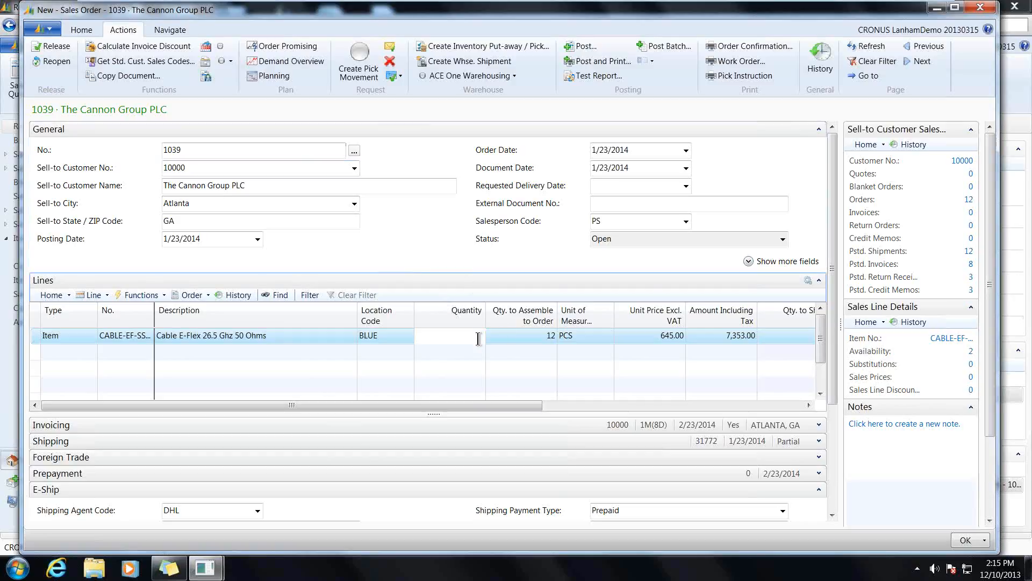
type("12")
key("Tab")
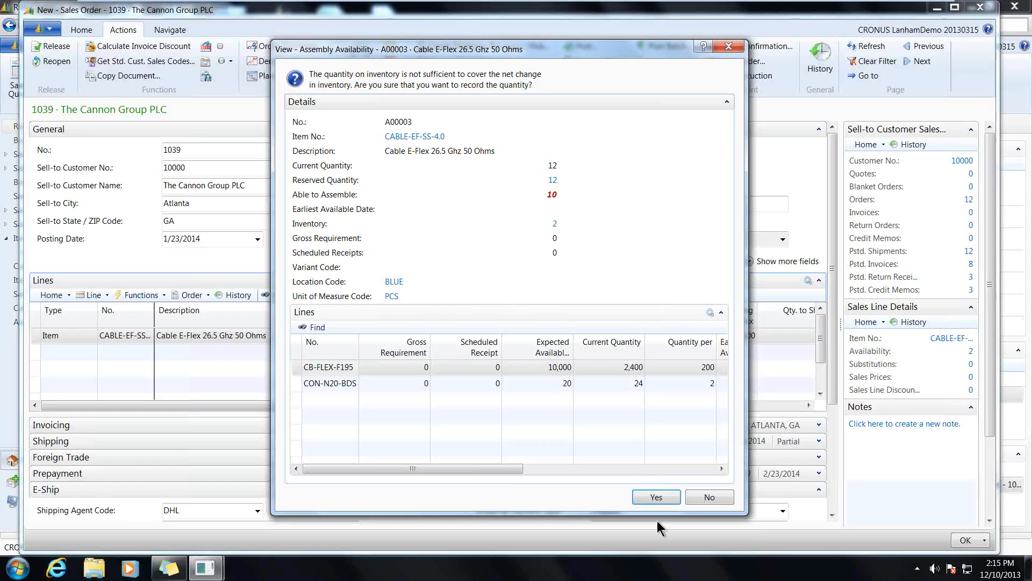
left_click(657, 498)
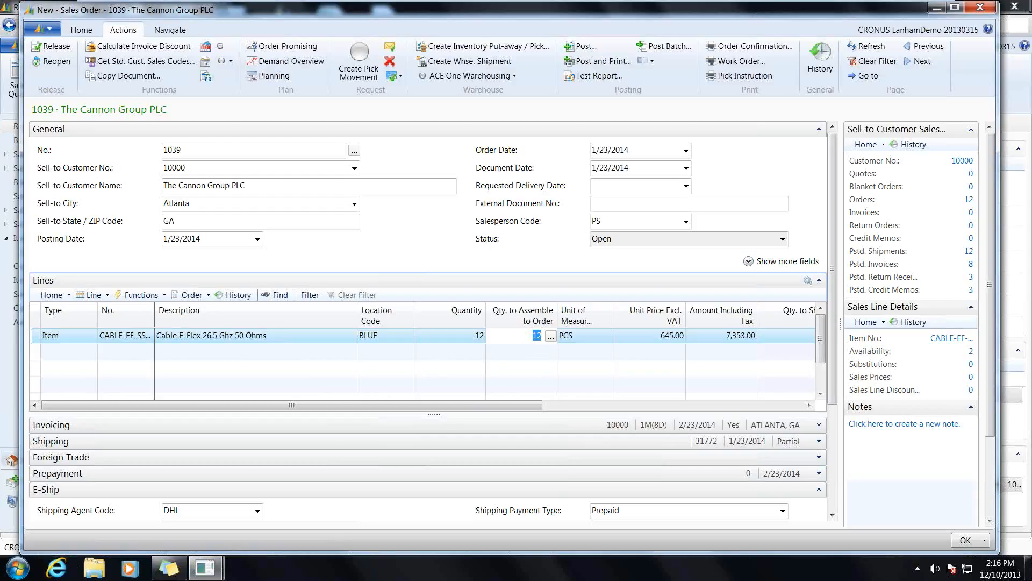
type("10")
left_click(542, 347)
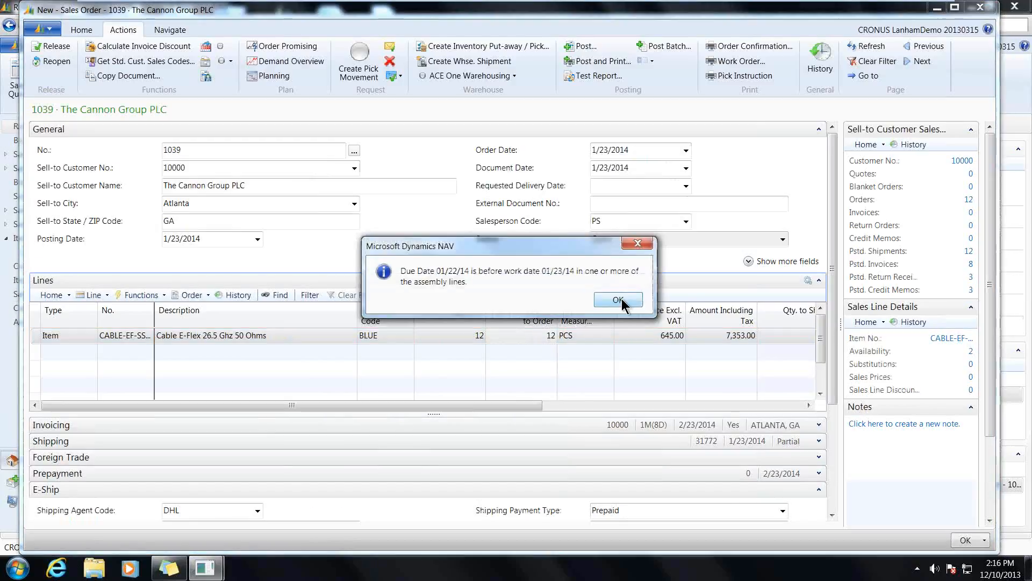
left_click(618, 299)
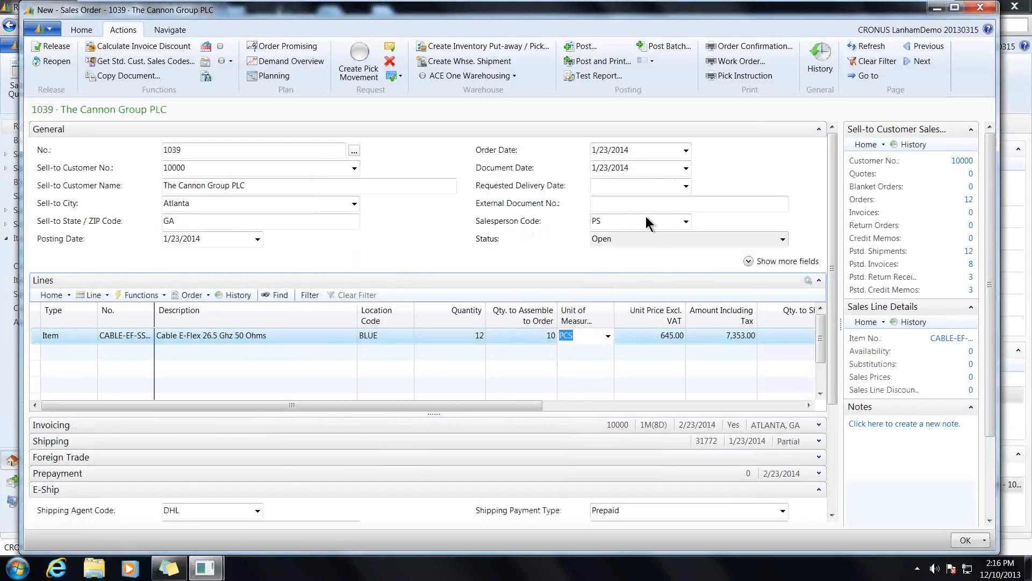
- Preview the order's Pick Instruction again to check the reduced assembly quantity, closing the report when done
left_click(724, 77)
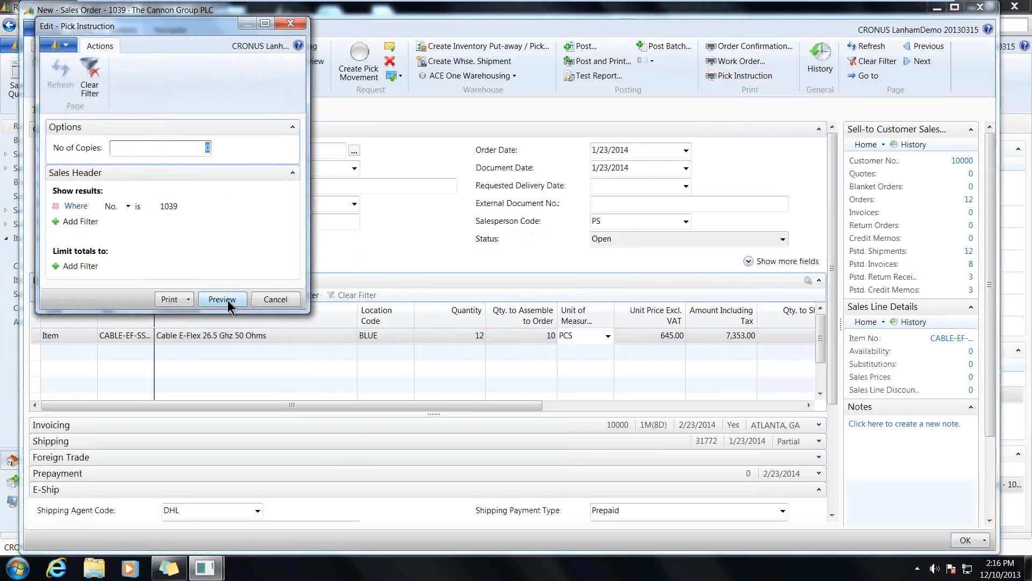
left_click(222, 299)
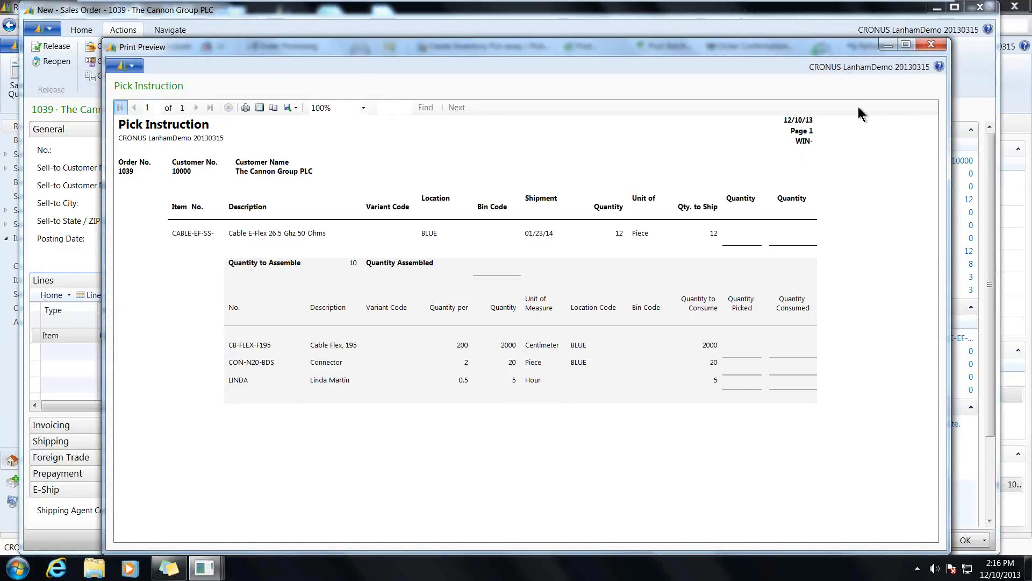
left_click(931, 45)
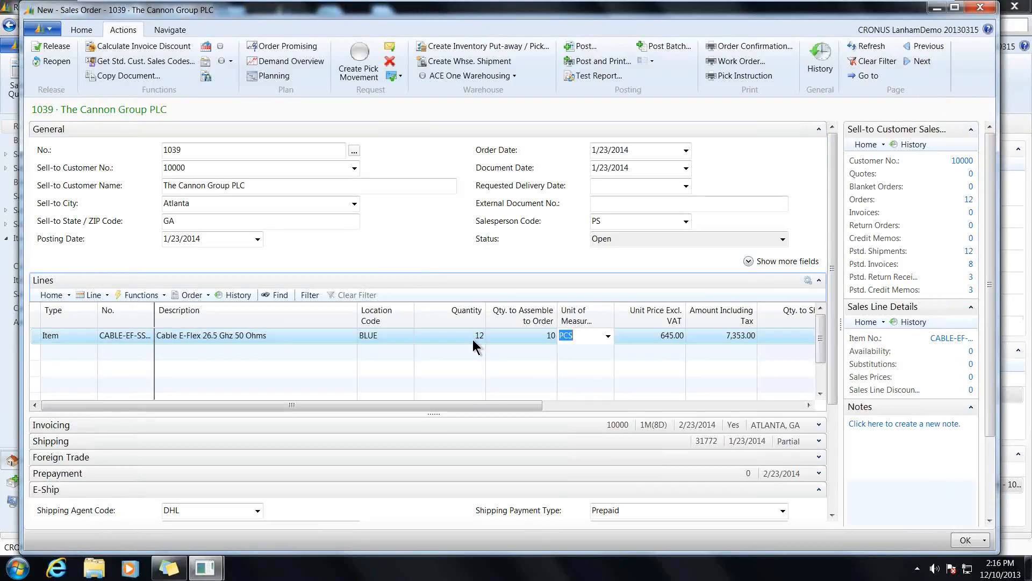
- Examine the cable line's item availability by BOM level, expanding CABLE-EF-SS-4.0 and its CON-N20-BDS subassembly
left_click(98, 295)
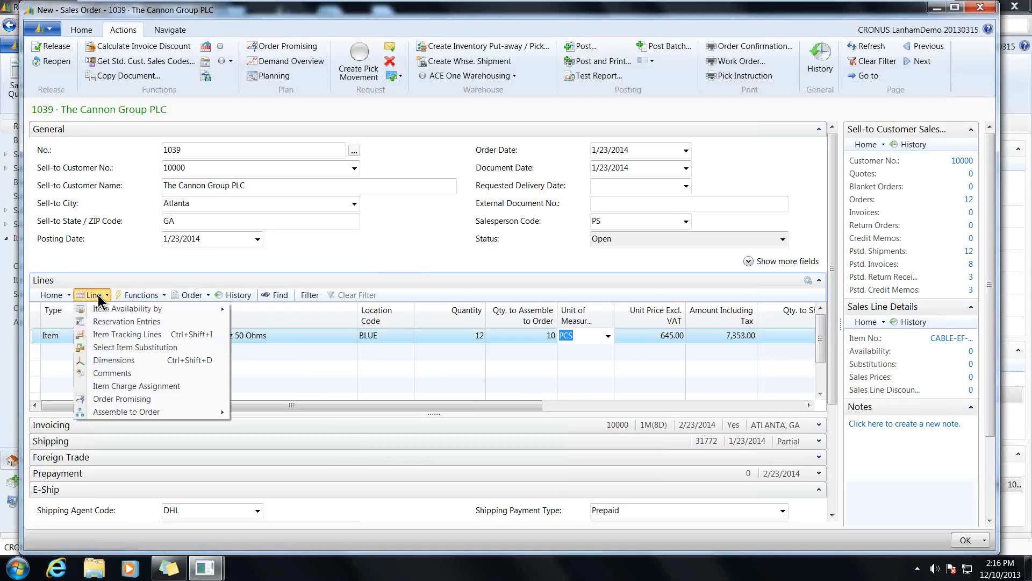
mouse_move(100, 311)
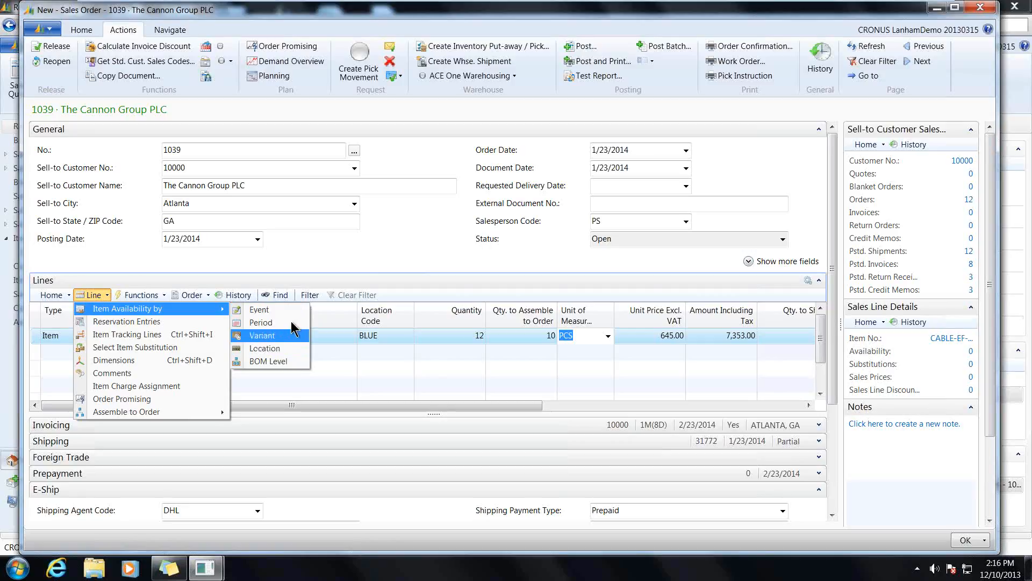
left_click(291, 360)
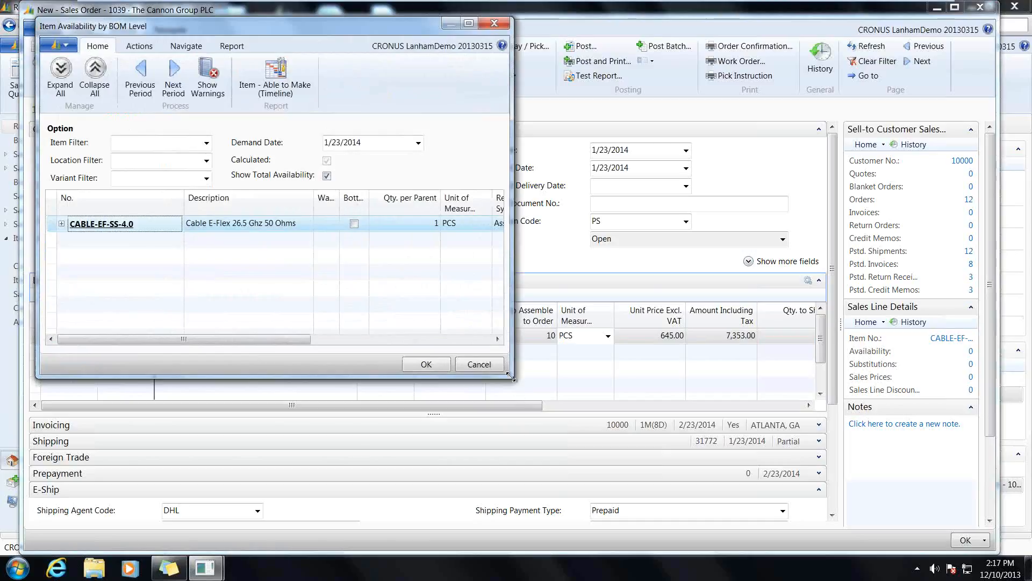
left_click_drag(512, 378, 863, 485)
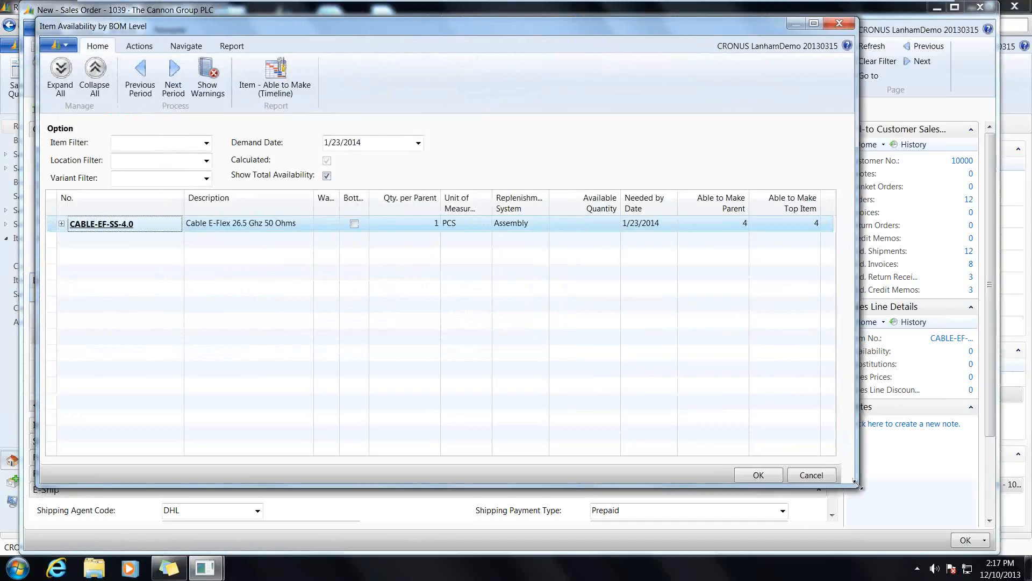
left_click(61, 223)
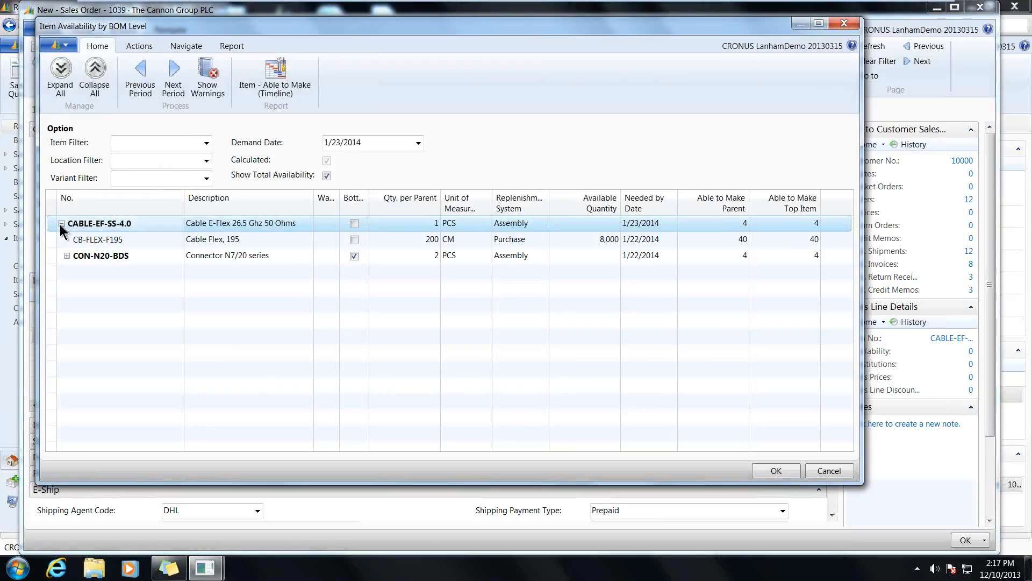
left_click(66, 256)
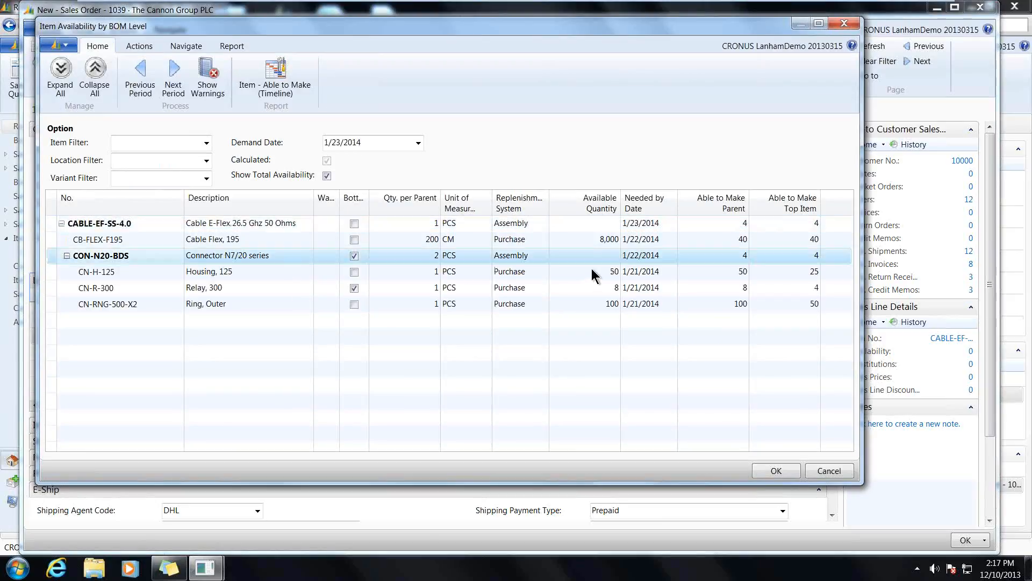
- Preview the Able to Make timeline for CON-N20-BDS with location filter blue, examine it, and close the report and availability view
left_click(52, 255)
left_click(284, 76)
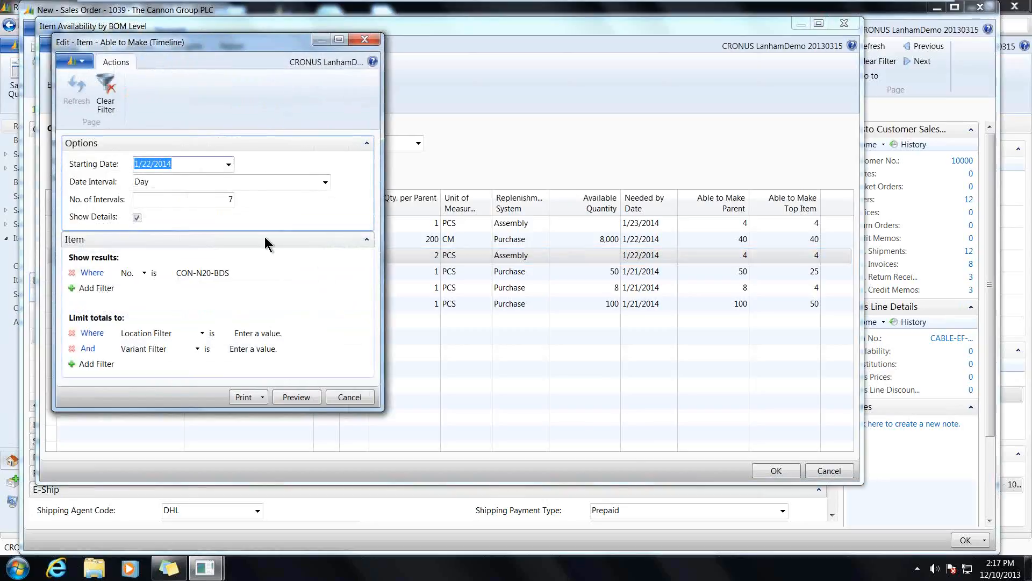
left_click(274, 333)
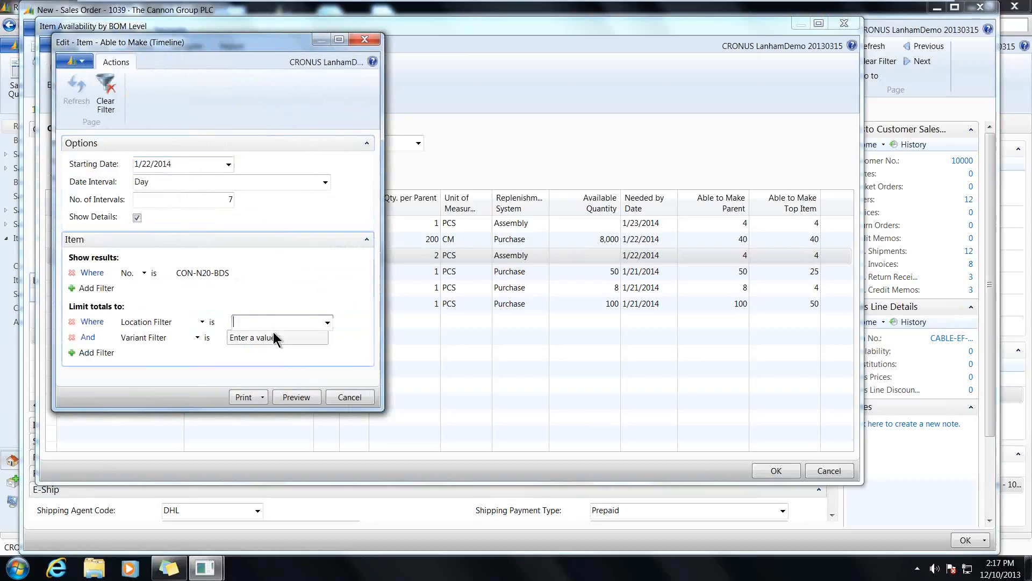
type("blue")
key("Tab")
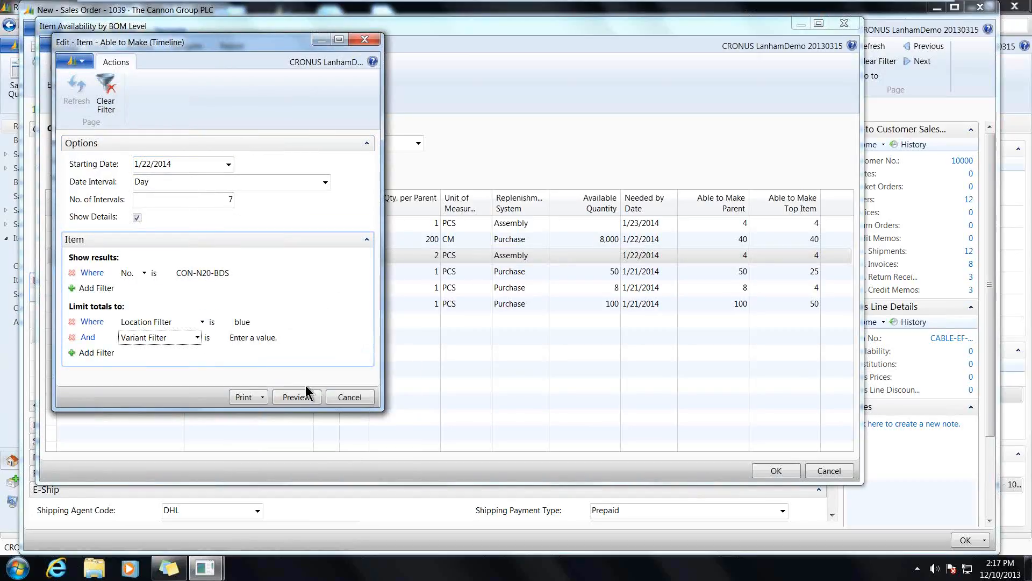
left_click(285, 399)
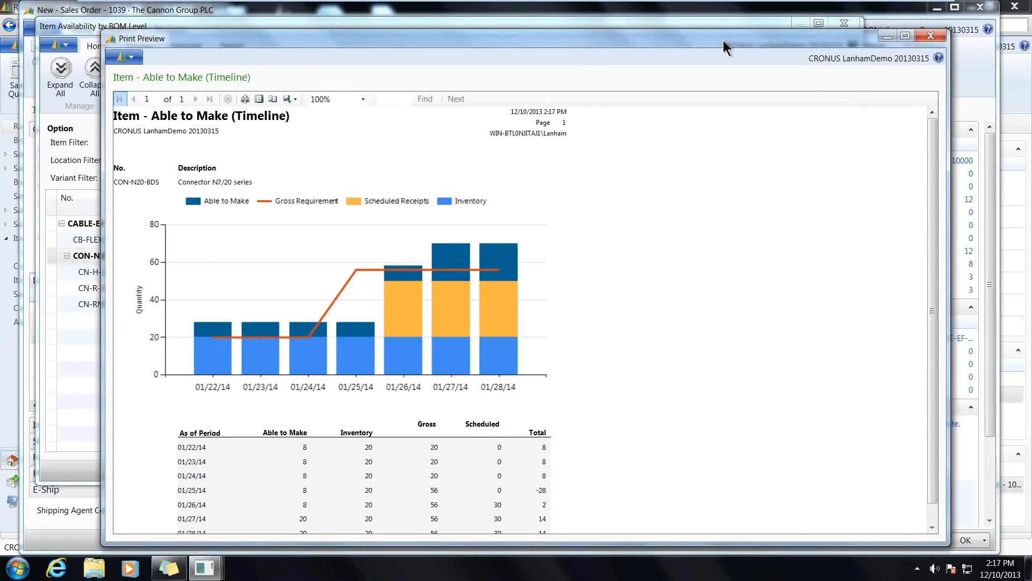
left_click_drag(723, 40, 724, 8)
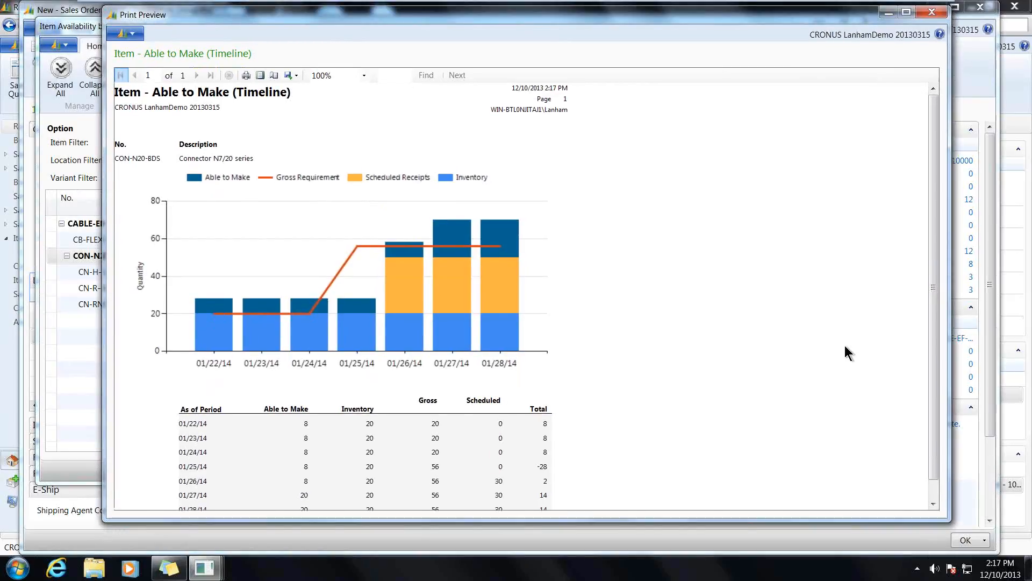
left_click_drag(931, 331, 931, 350)
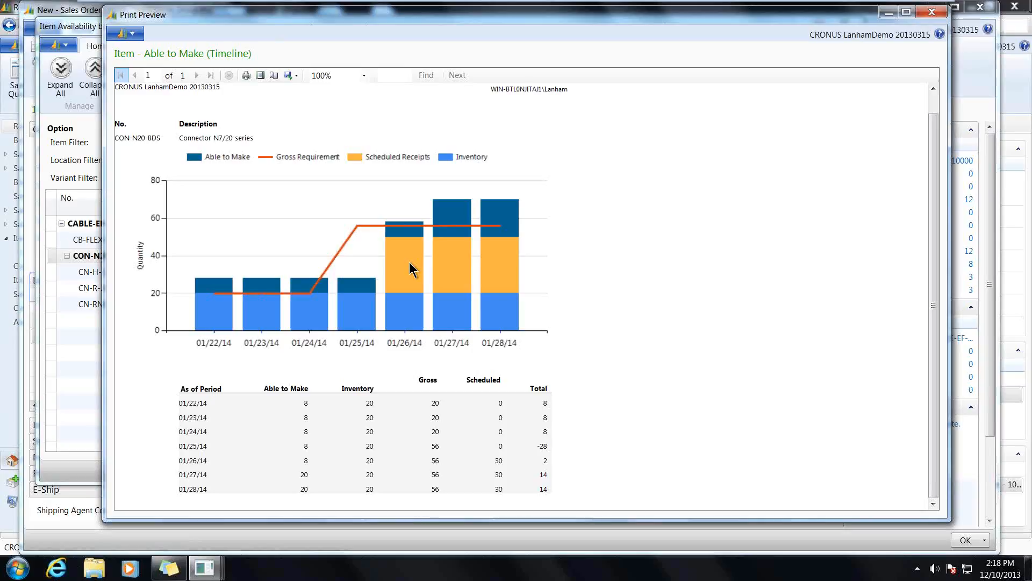
left_click(924, 13)
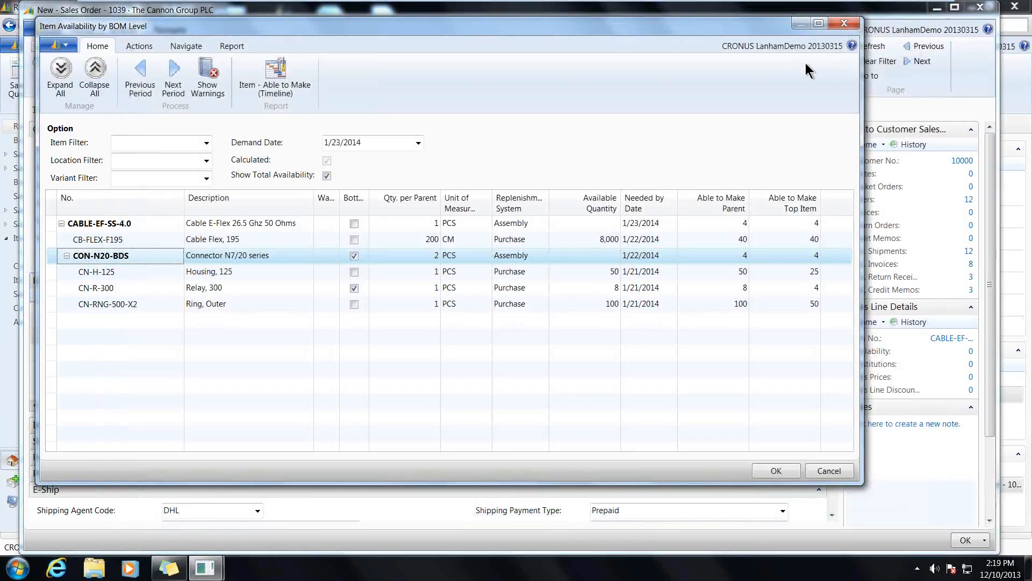
left_click(852, 31)
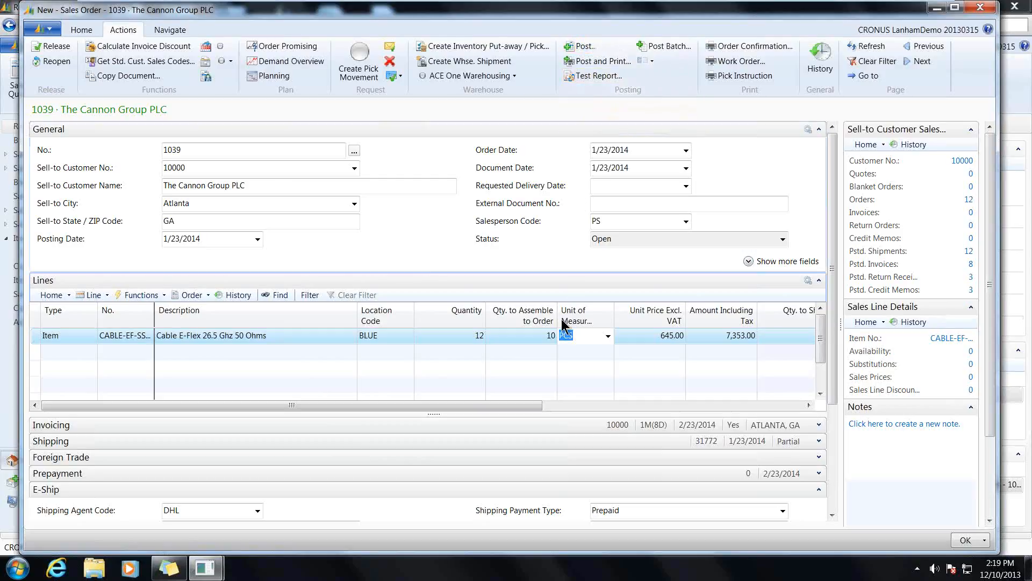
- Review the cable line's assemble-to-order component lines, closing the list and the sales order when done
mouse_move(551, 340)
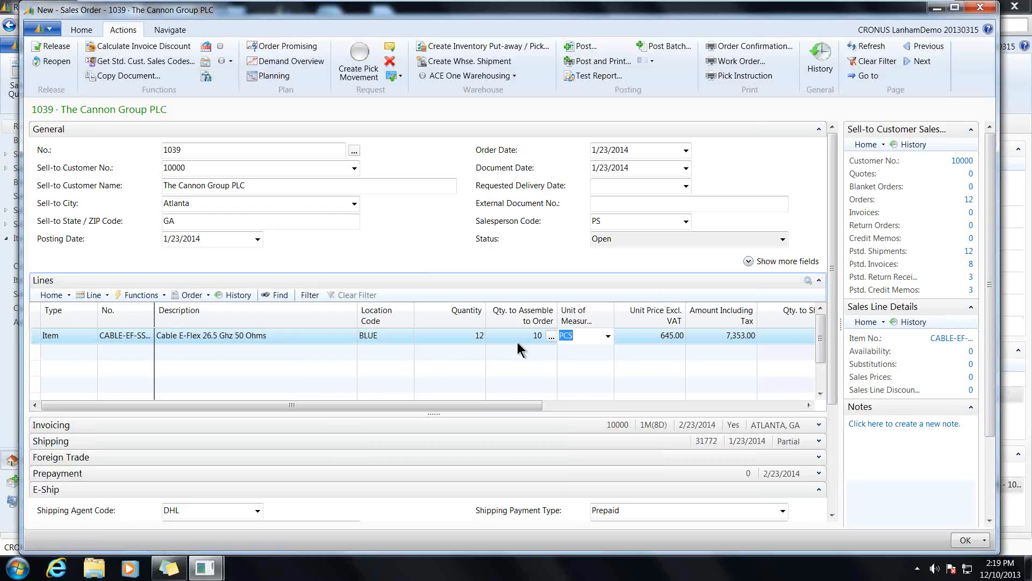
left_click(551, 337)
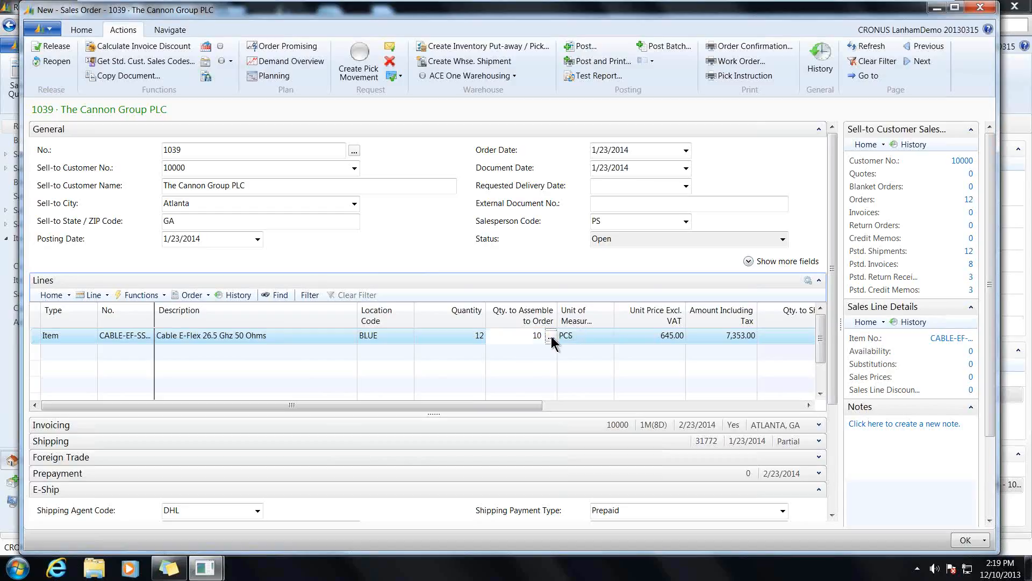
left_click(551, 338)
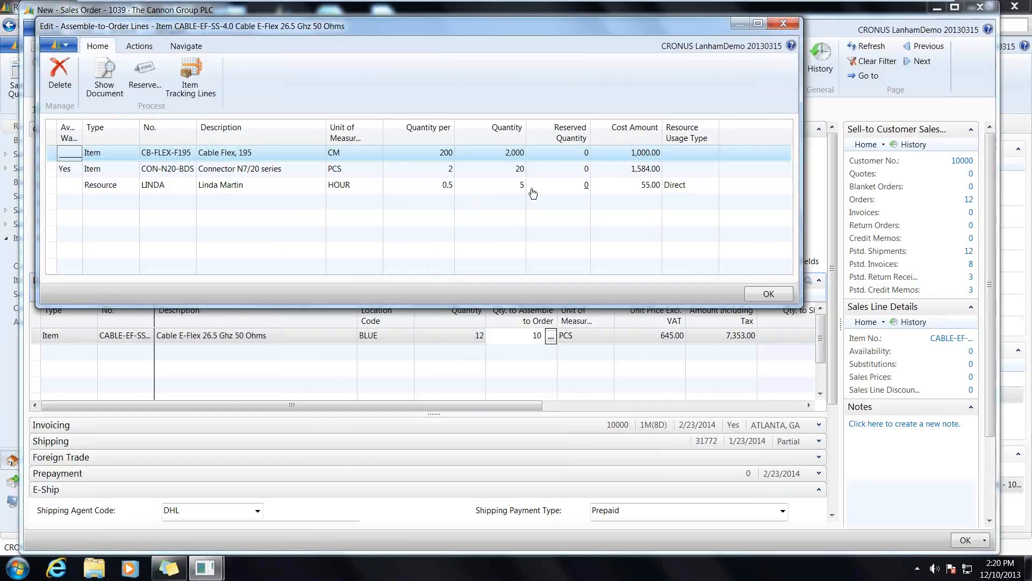
left_click(794, 26)
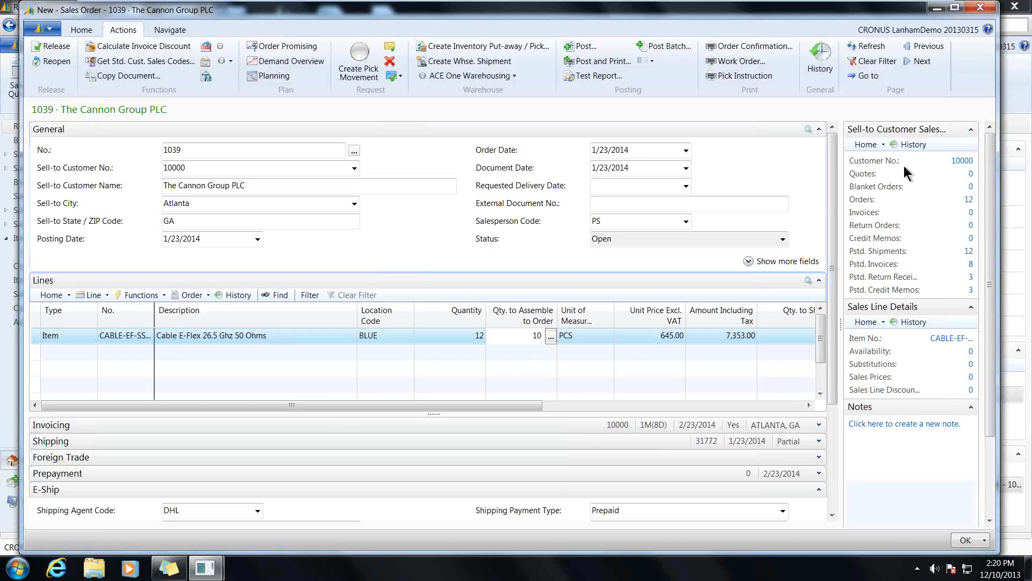
left_click(979, 7)
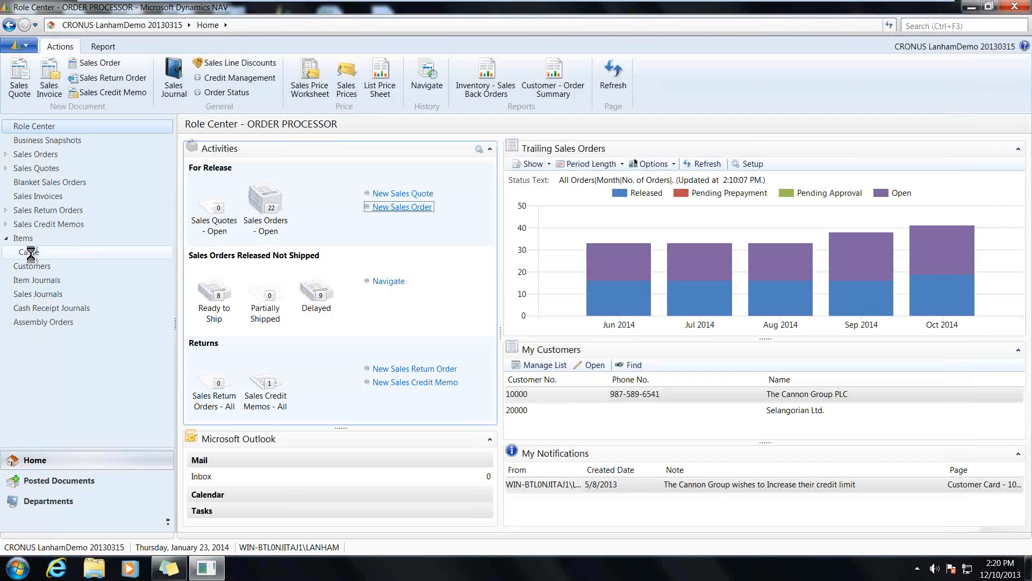
- Open the item card for CABLE-EF-SS-4.0 from the Cable item list and show its BOM Cost Shares in a maximized window
left_click(31, 252)
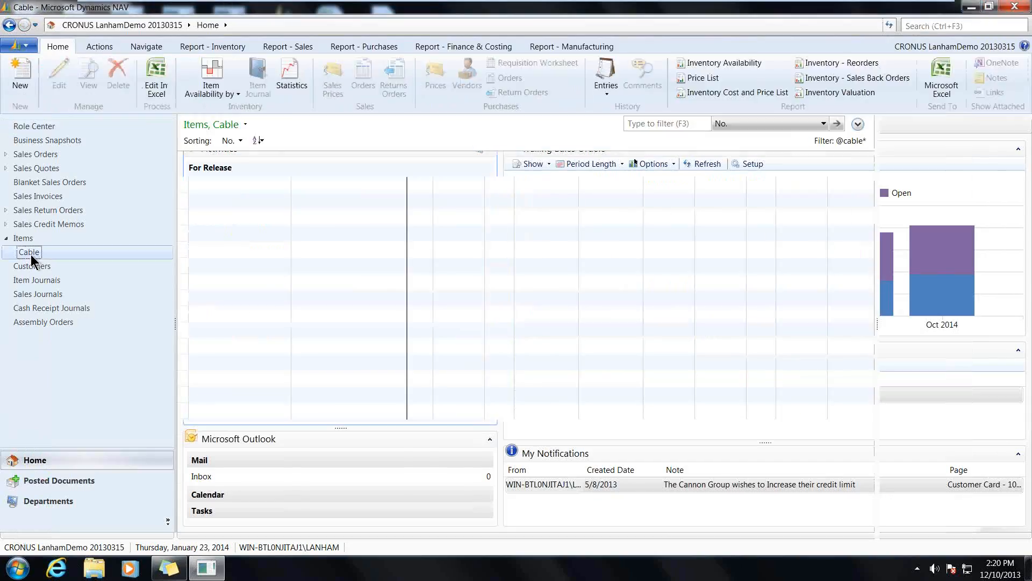
double_click(183, 184)
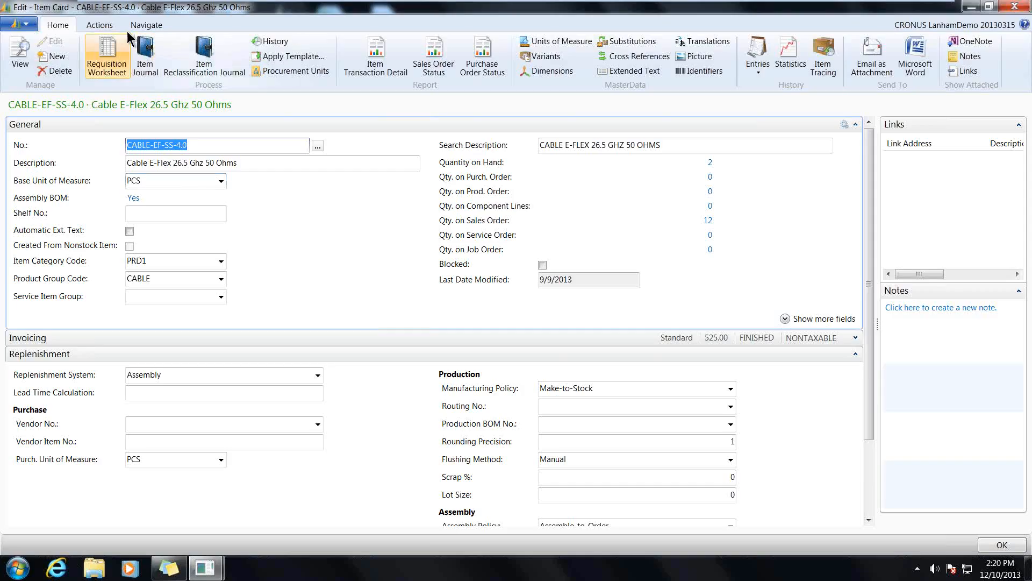
left_click(141, 26)
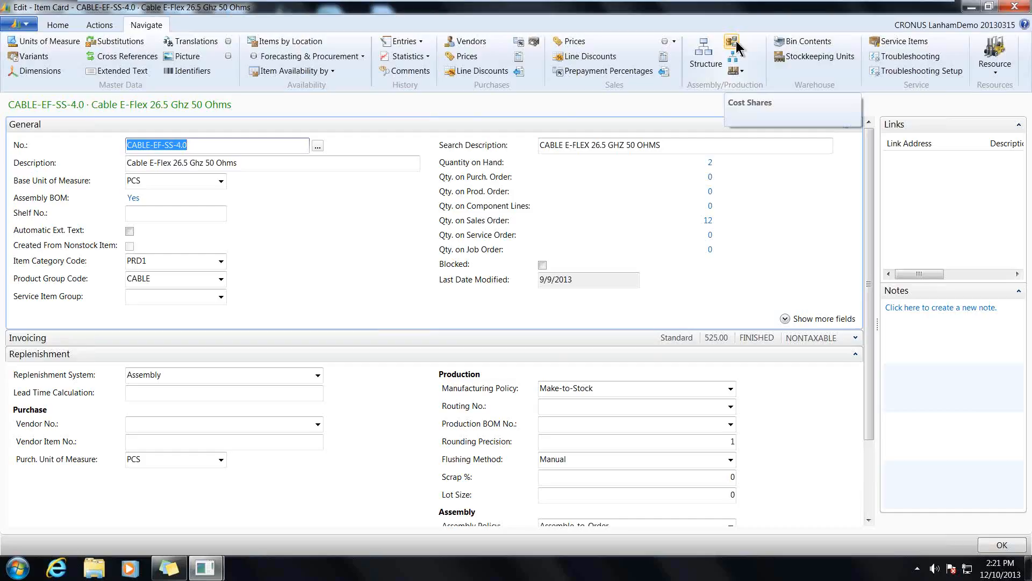
left_click(738, 43)
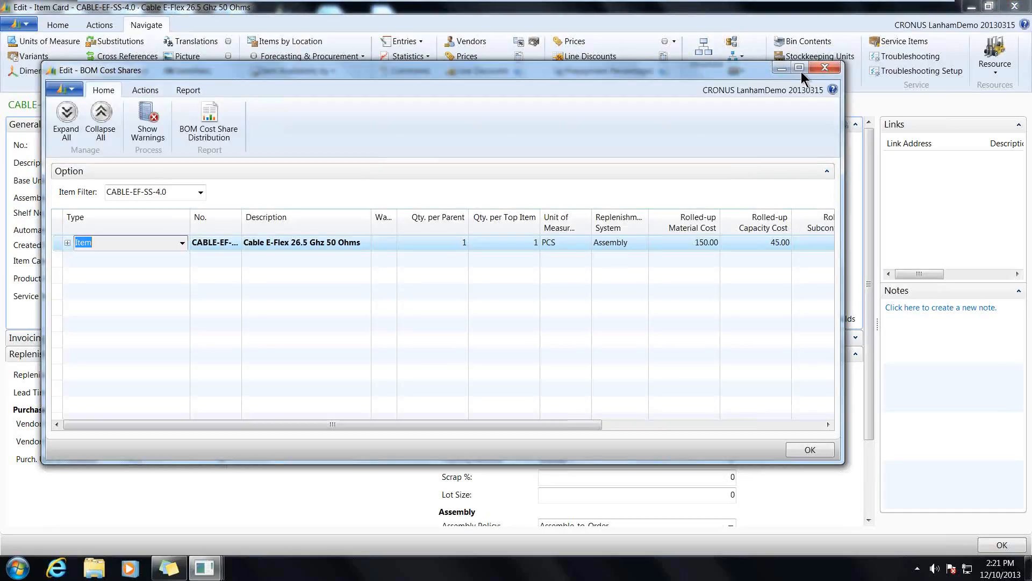
left_click(799, 68)
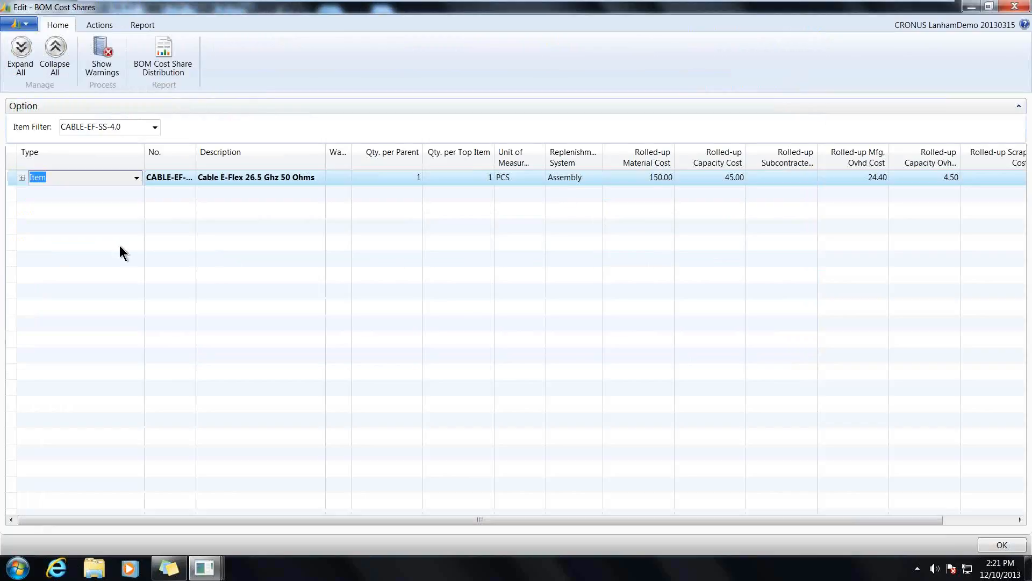
- Expand all BOM levels in the cost shares and examine the rolled-up cost columns through to Total Cost
left_click(21, 51)
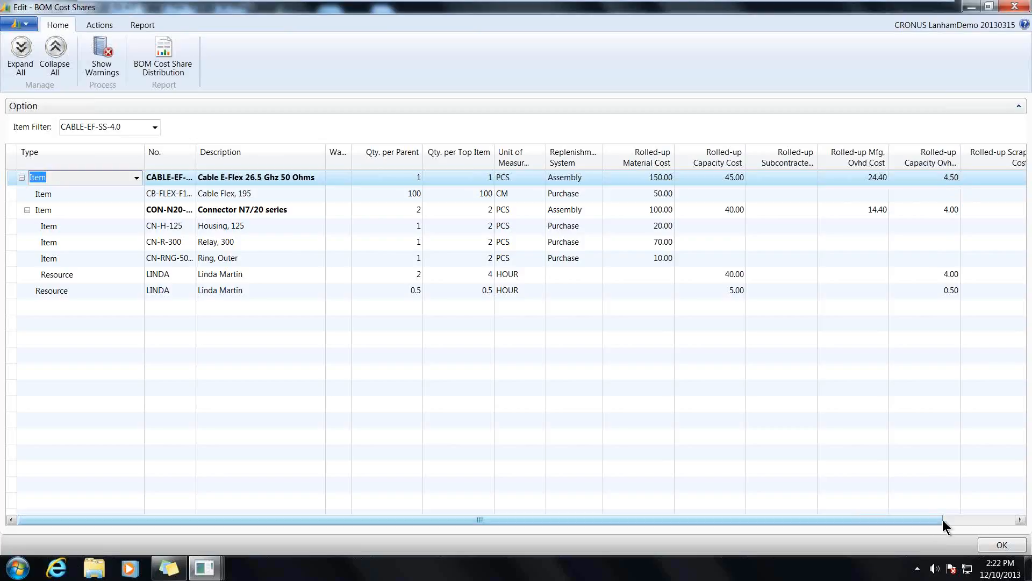
left_click_drag(943, 520, 1005, 518)
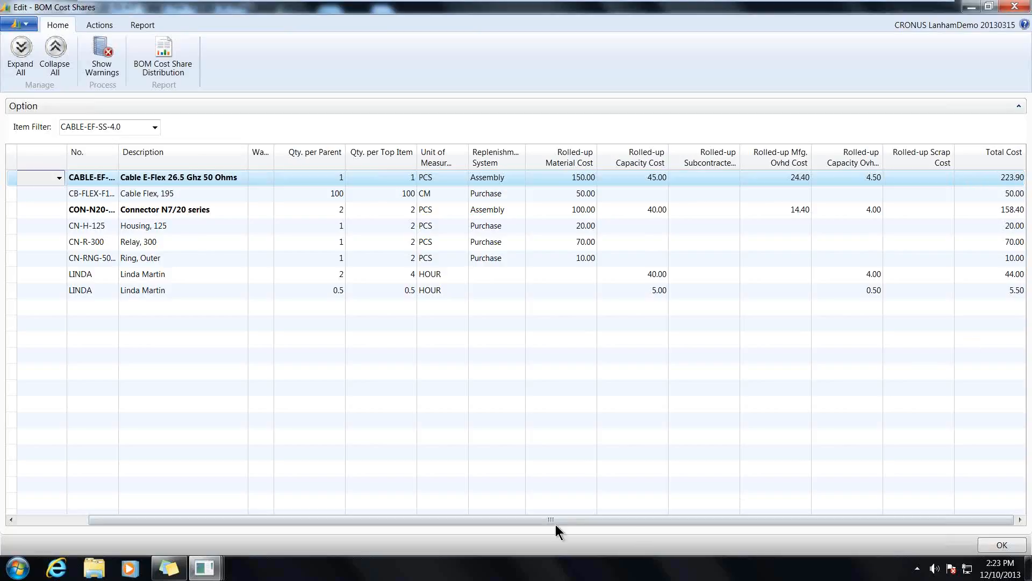
left_click_drag(555, 525, 453, 524)
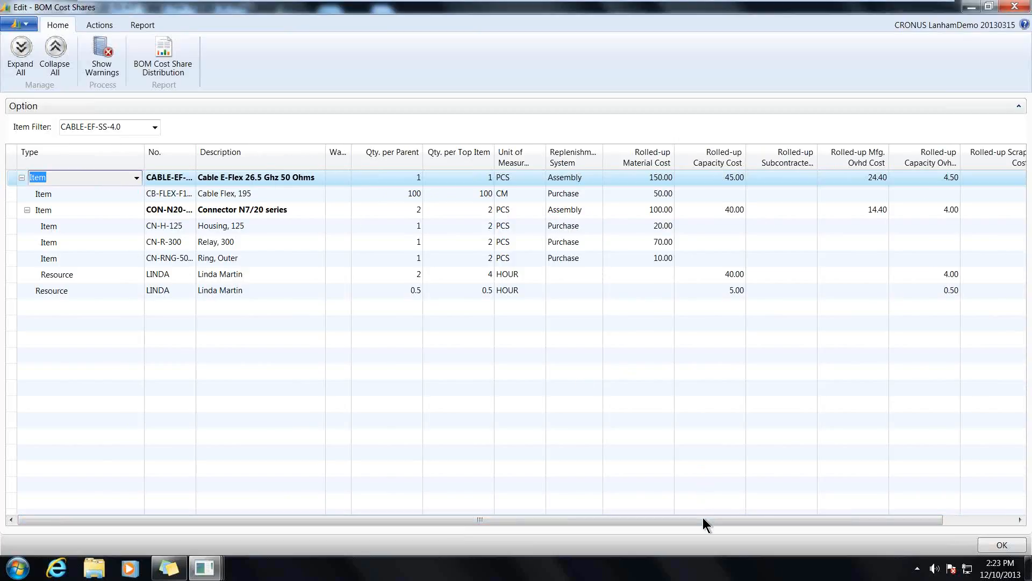
scroll(712, 518, "right", 2)
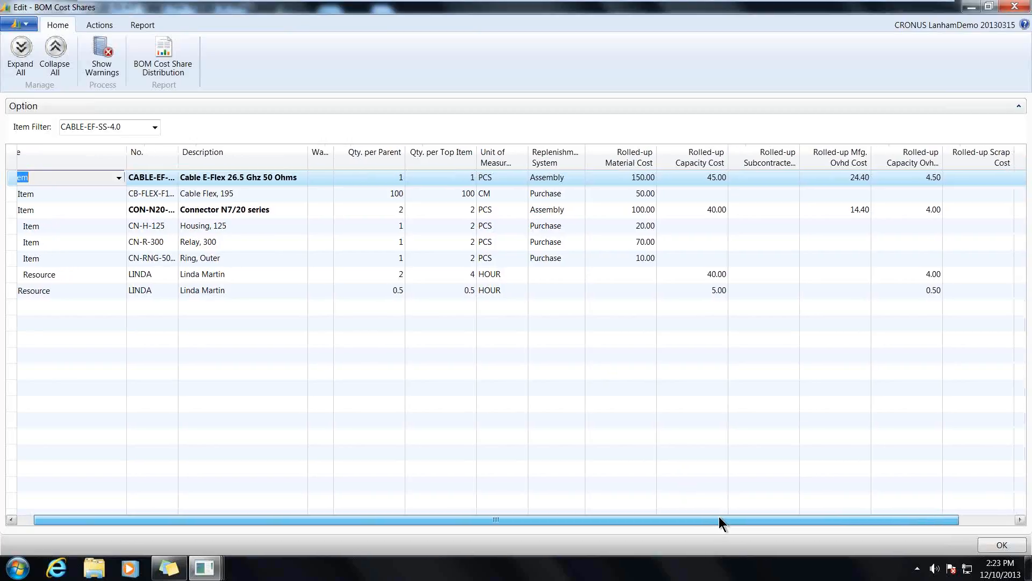
scroll(719, 517, "right", 1)
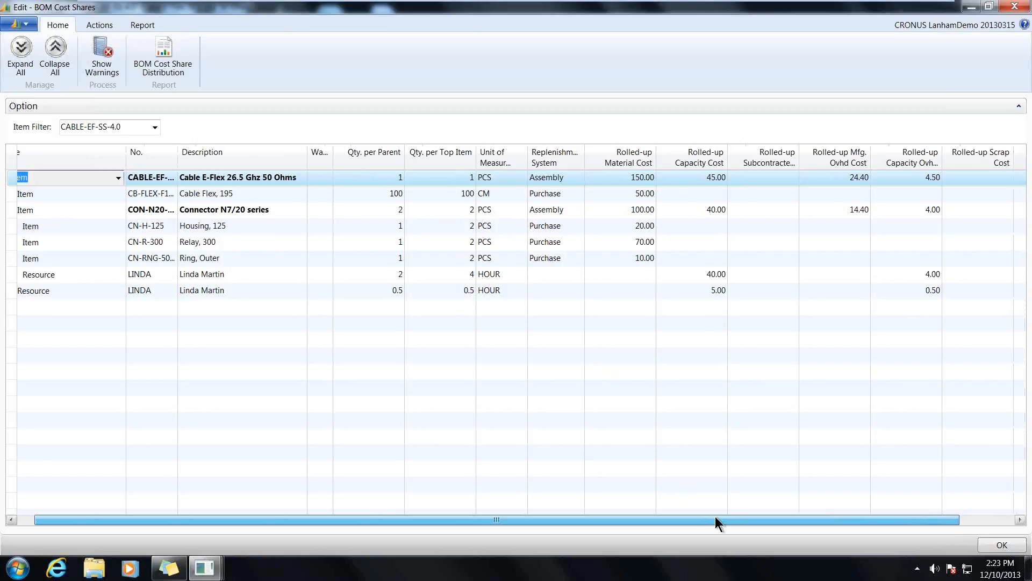
left_click_drag(715, 517, 701, 519)
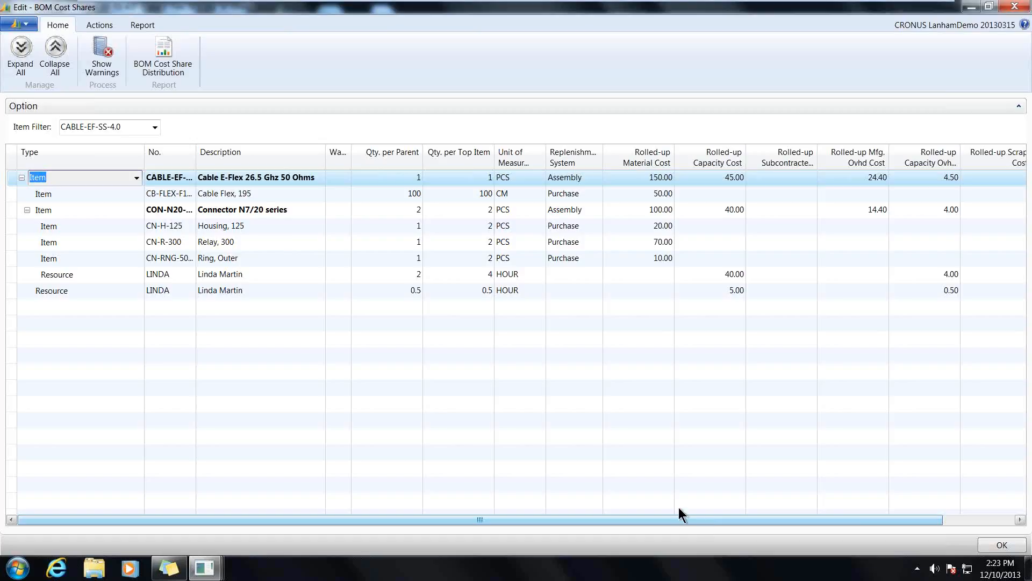
- Preview CON-N20-BDS's single-level BOM Cost Share Distribution for First BOM Level with details included, examine the charts and cost table, and close it
left_click(12, 211)
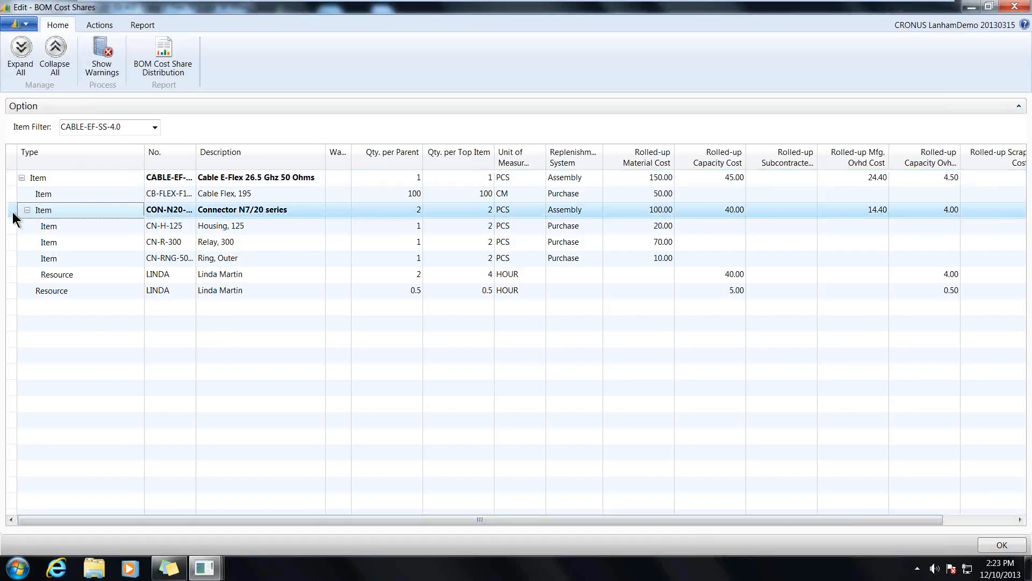
left_click(174, 47)
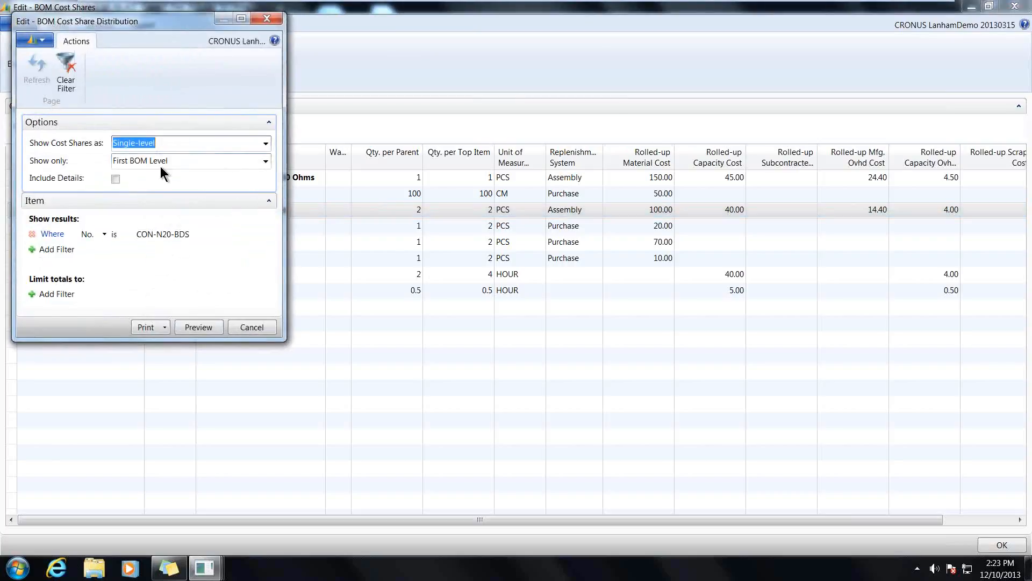
left_click(266, 161)
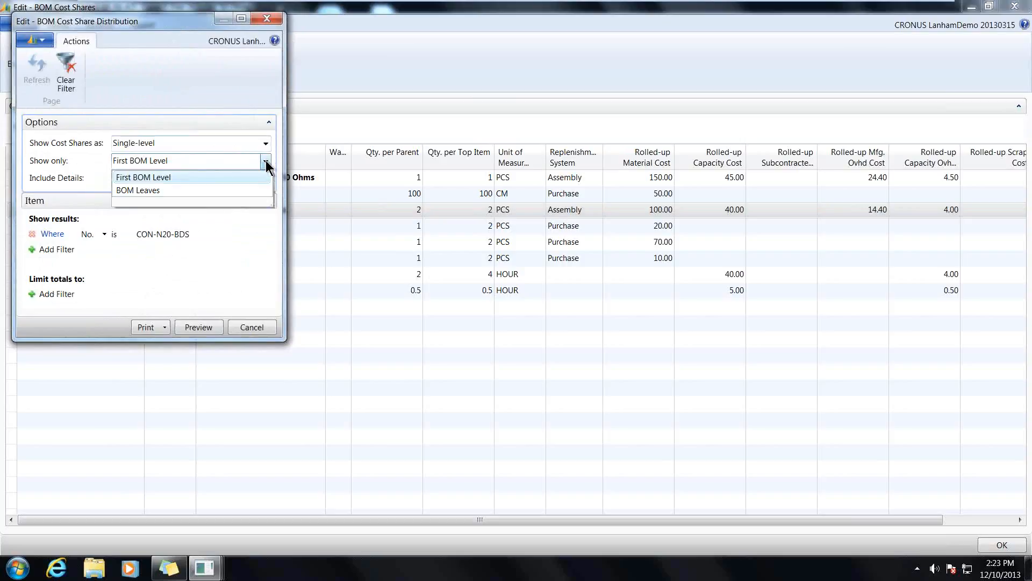
left_click(266, 160)
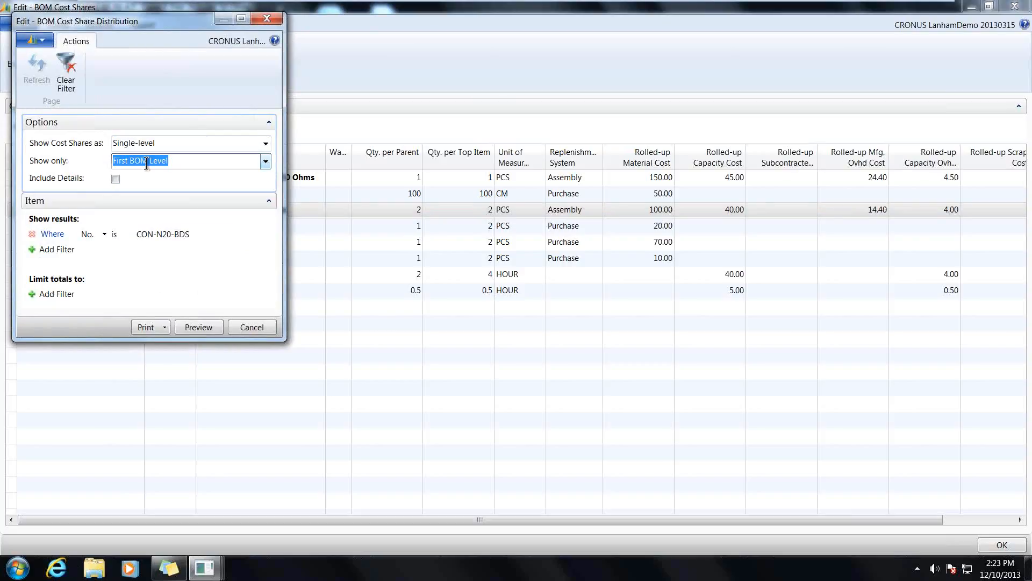
left_click(115, 179)
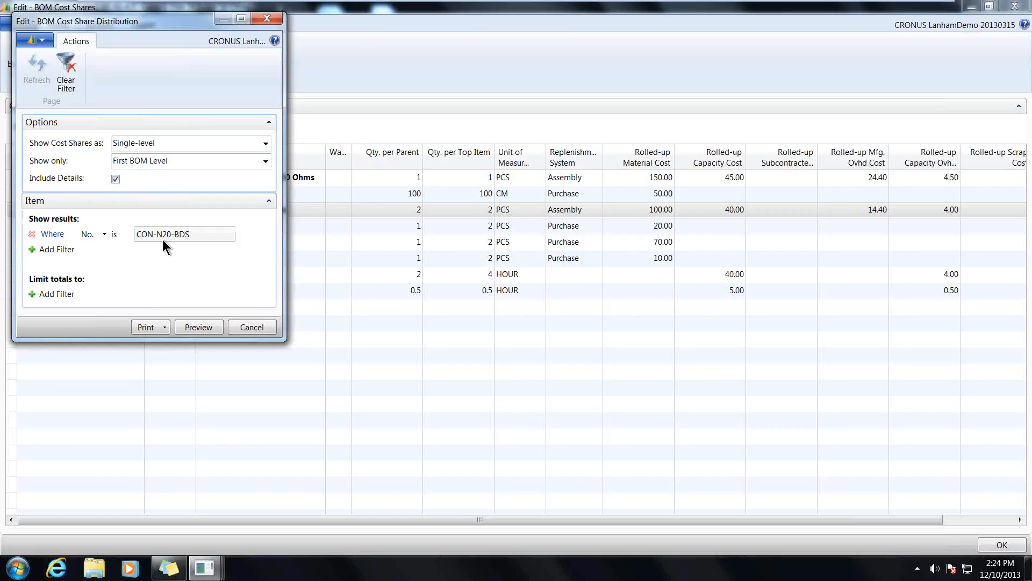
left_click(198, 327)
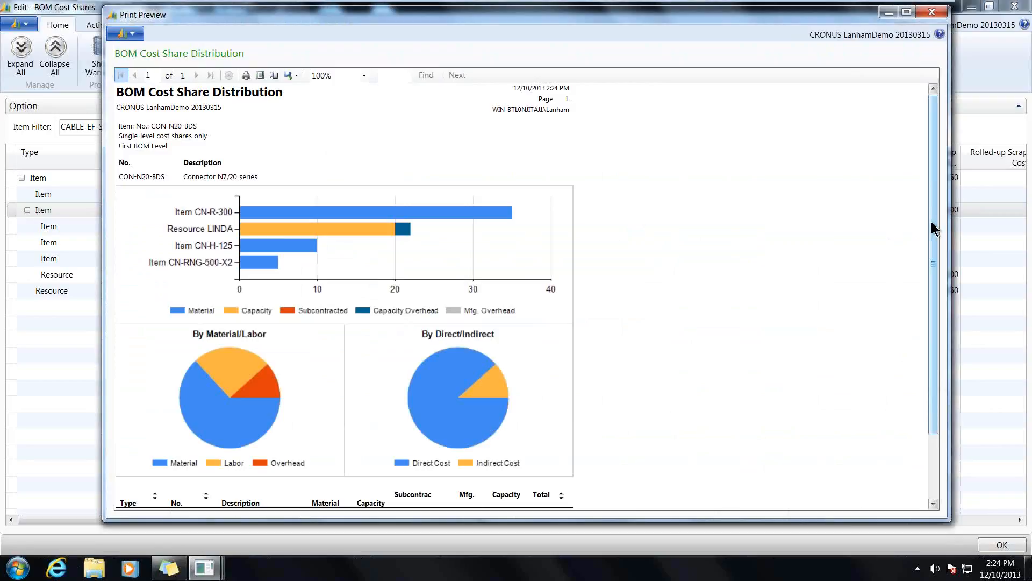
left_click_drag(931, 222, 935, 296)
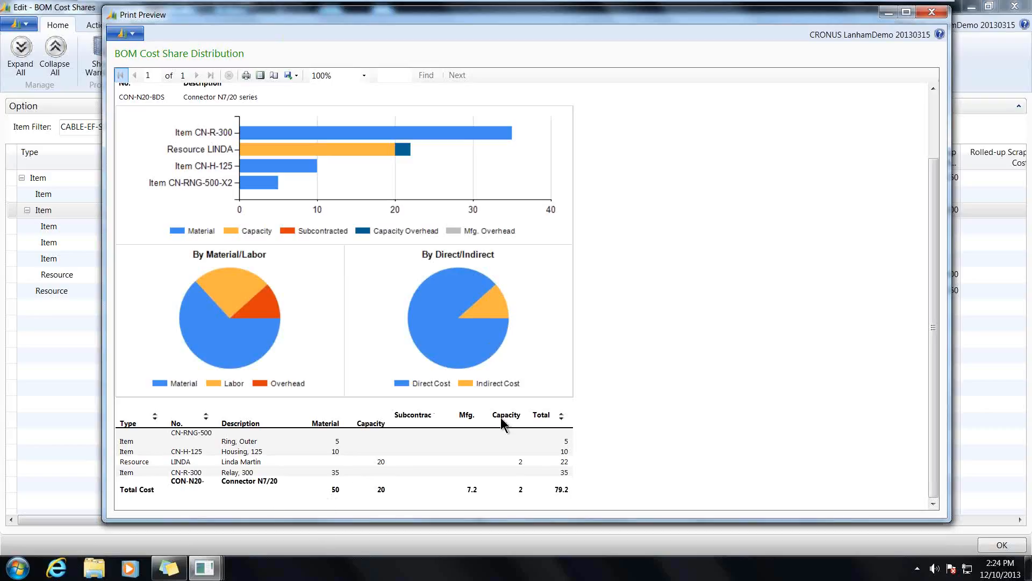
left_click(936, 15)
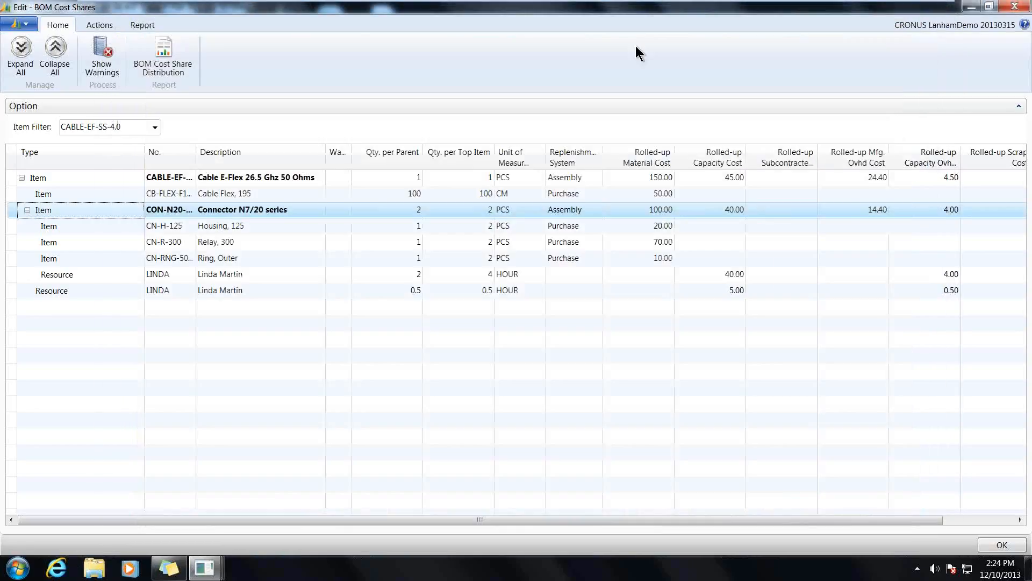
- Preview the BOM Cost Share Distribution for CON-N20-BDS again showing only BOM Leaves, and examine its charts and cost table
left_click(163, 58)
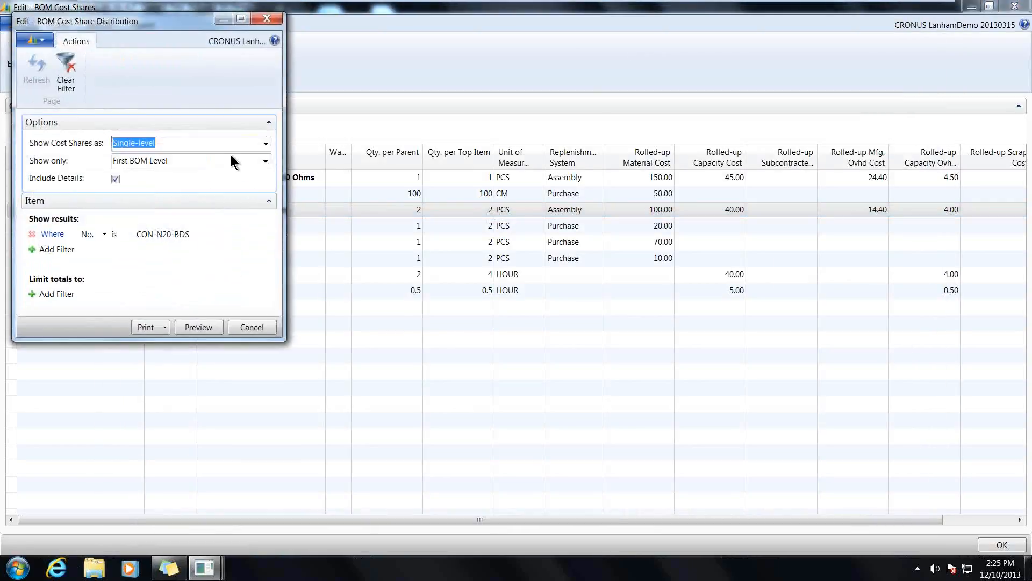
left_click(266, 162)
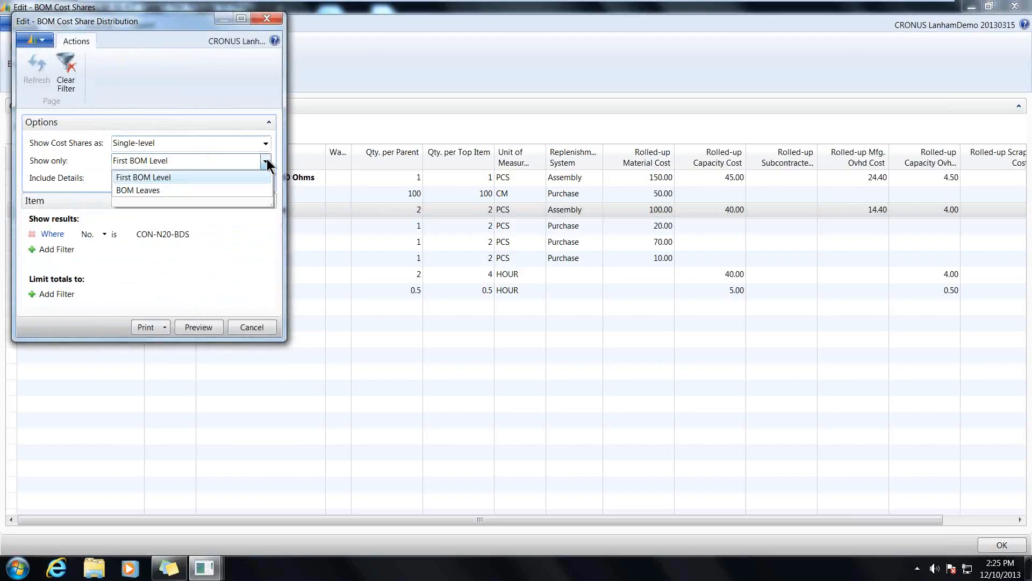
left_click(161, 190)
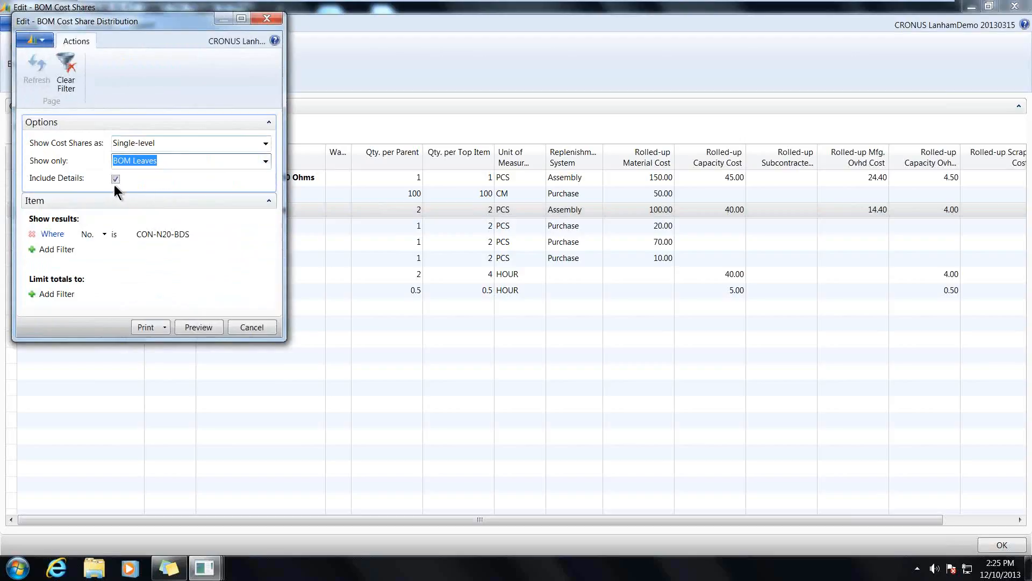
left_click(192, 327)
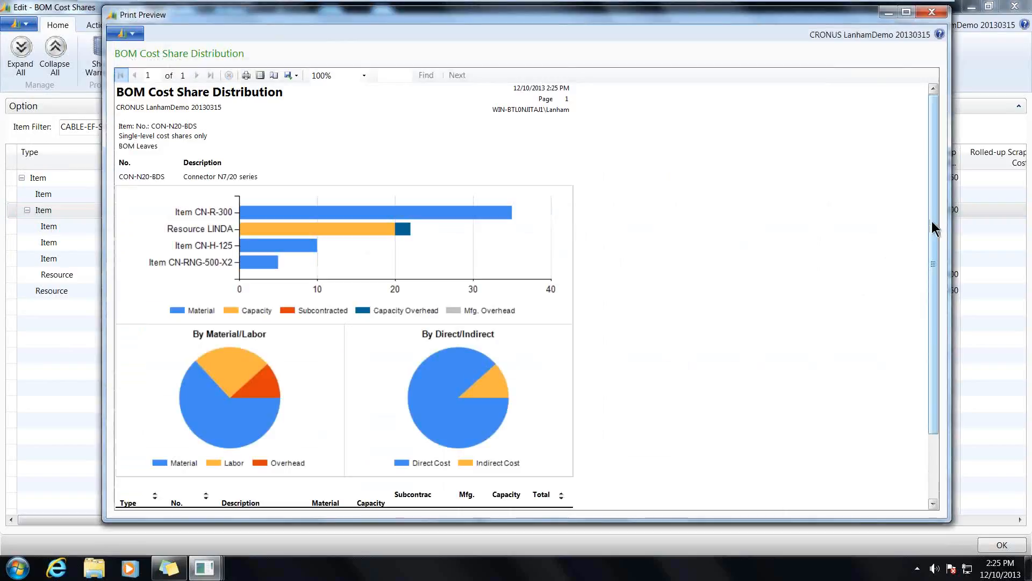
left_click_drag(932, 223, 932, 268)
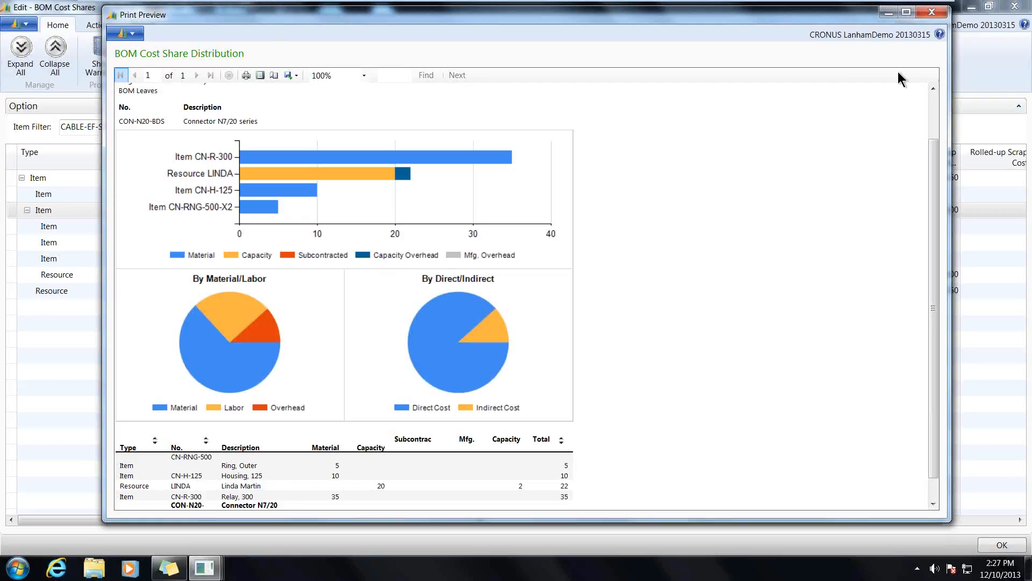
mouse_move(957, 3)
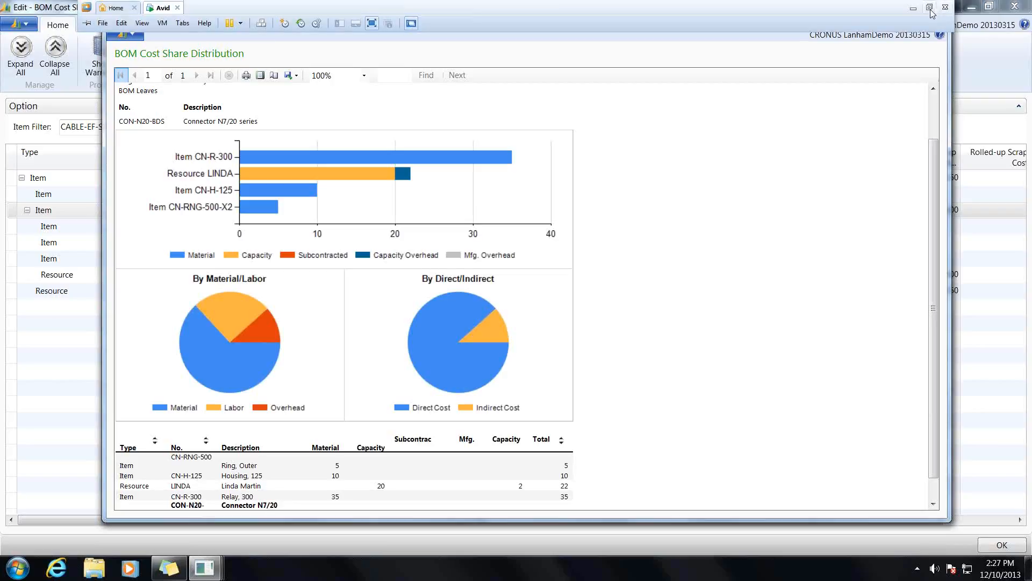